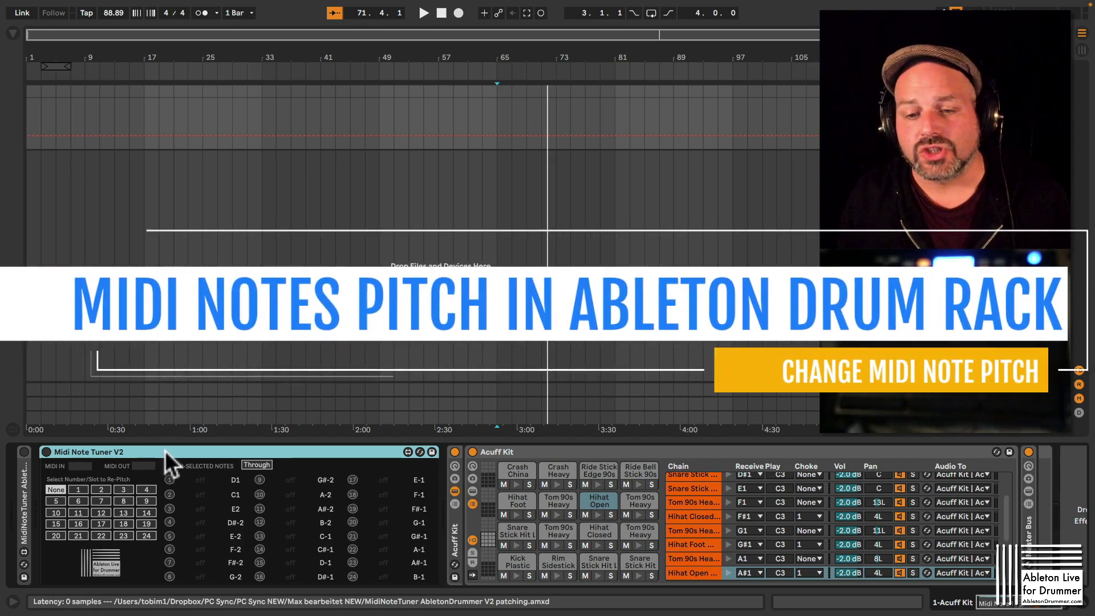
# - Collapse the Midi Note Tuner V2 device so the Acuff Kit drum rack has more room
pyautogui.doubleClick(165, 452)
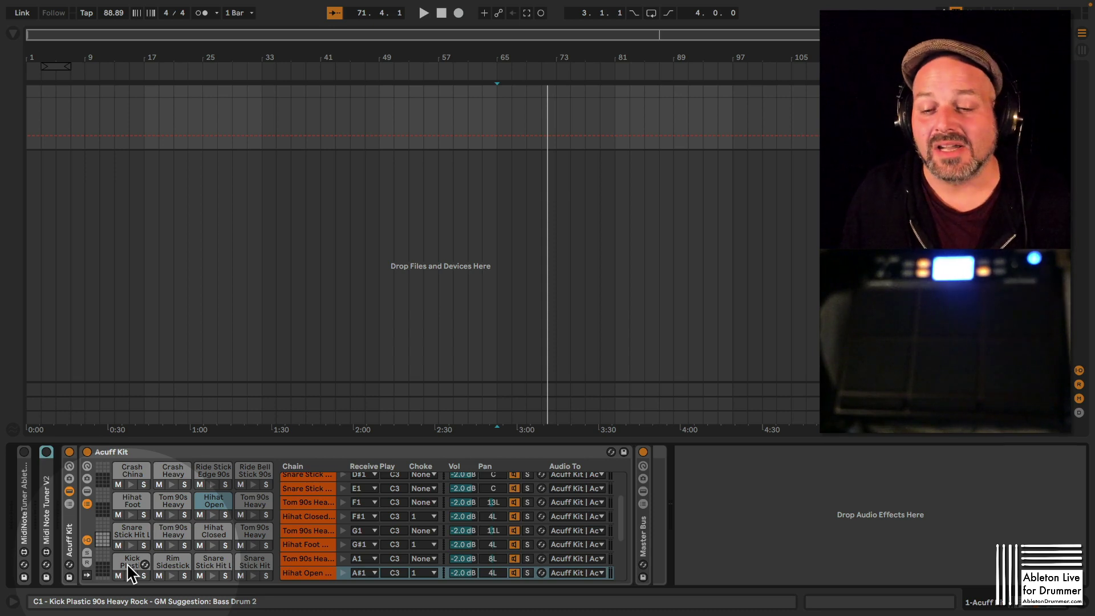
# - Scroll the Acuff Kit chain list to the top and toggle the chain and I/O views
pyautogui.scroll(3, 308, 508)
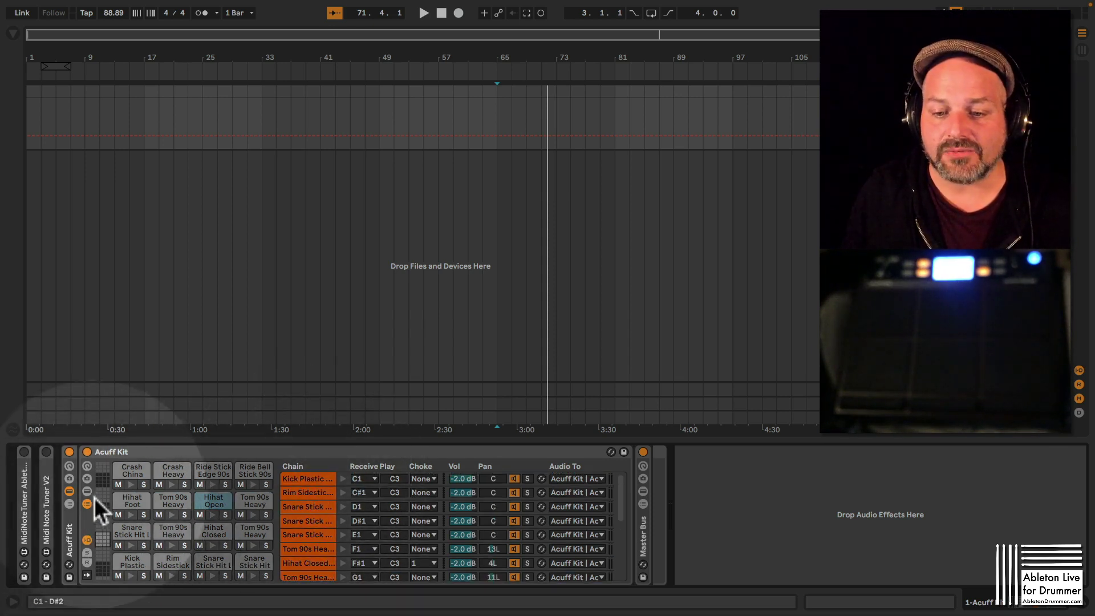
pyautogui.click(87, 502)
pyautogui.click(88, 502)
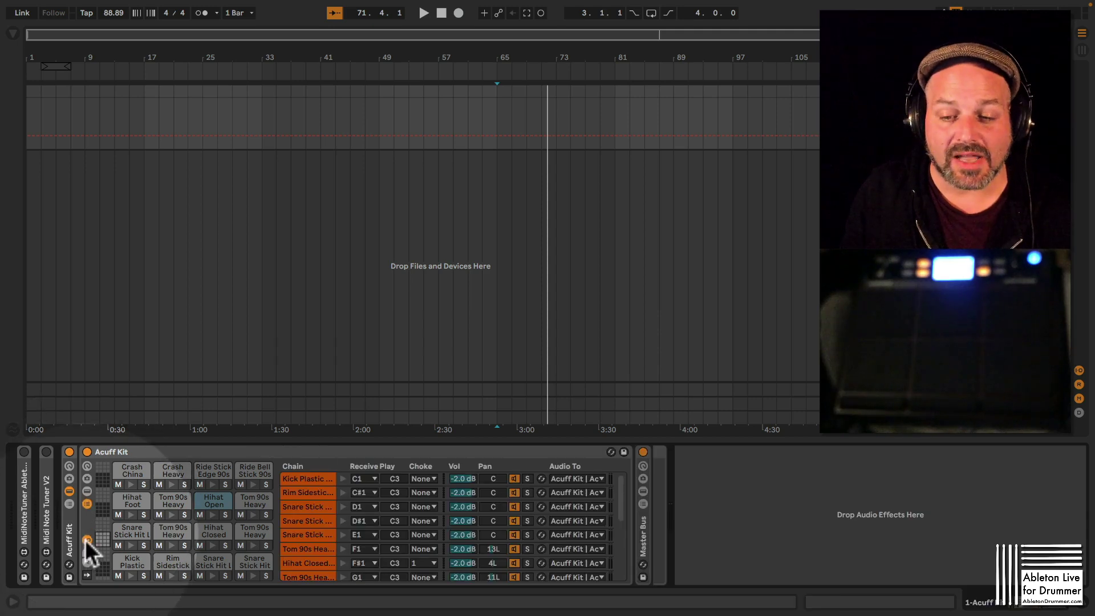
pyautogui.click(86, 540)
pyautogui.click(85, 541)
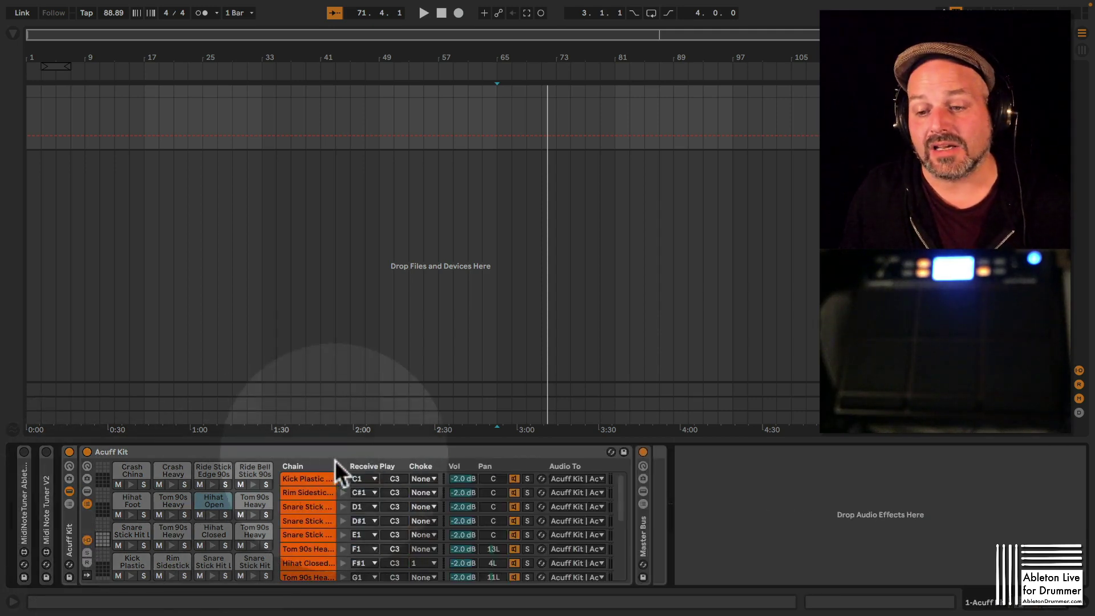
# - Select the Kick Plastic chain and confirm it receives C1
pyautogui.click(317, 480)
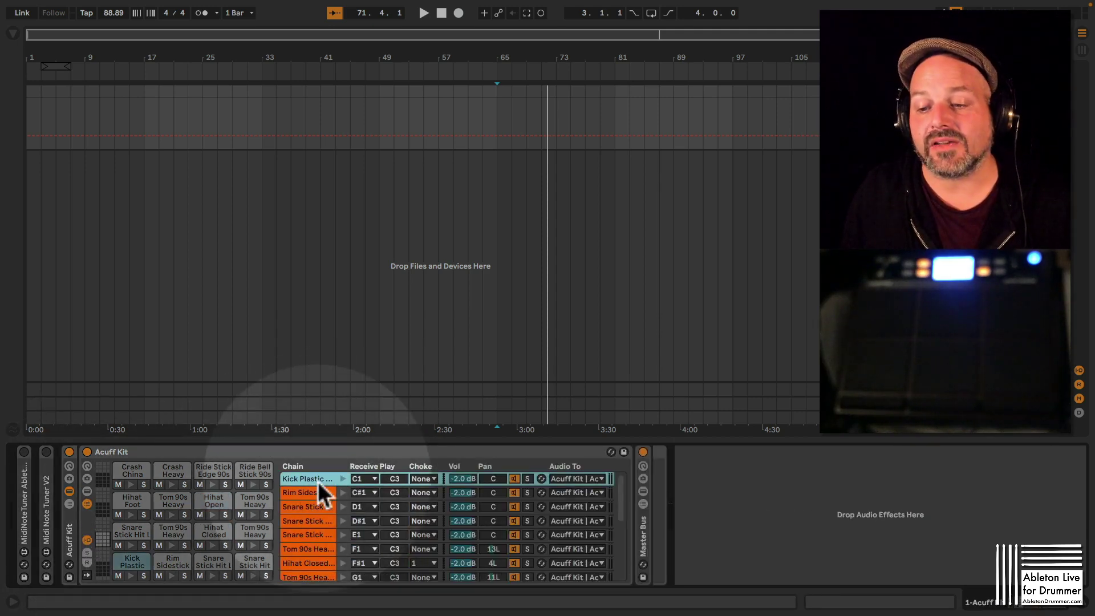
pyautogui.click(373, 482)
pyautogui.click(374, 484)
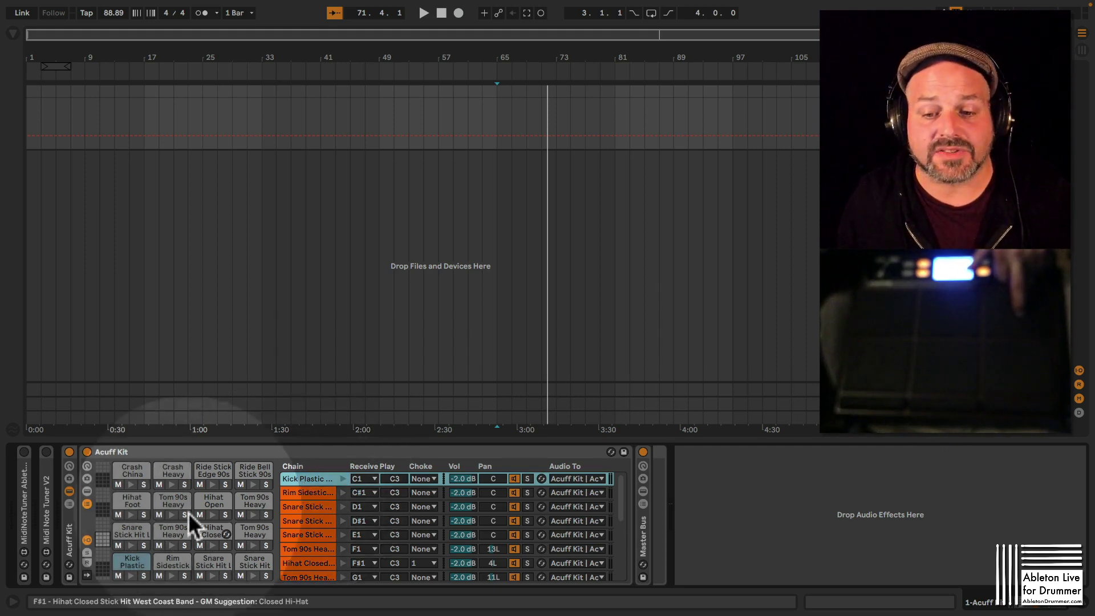
pyautogui.click(371, 479)
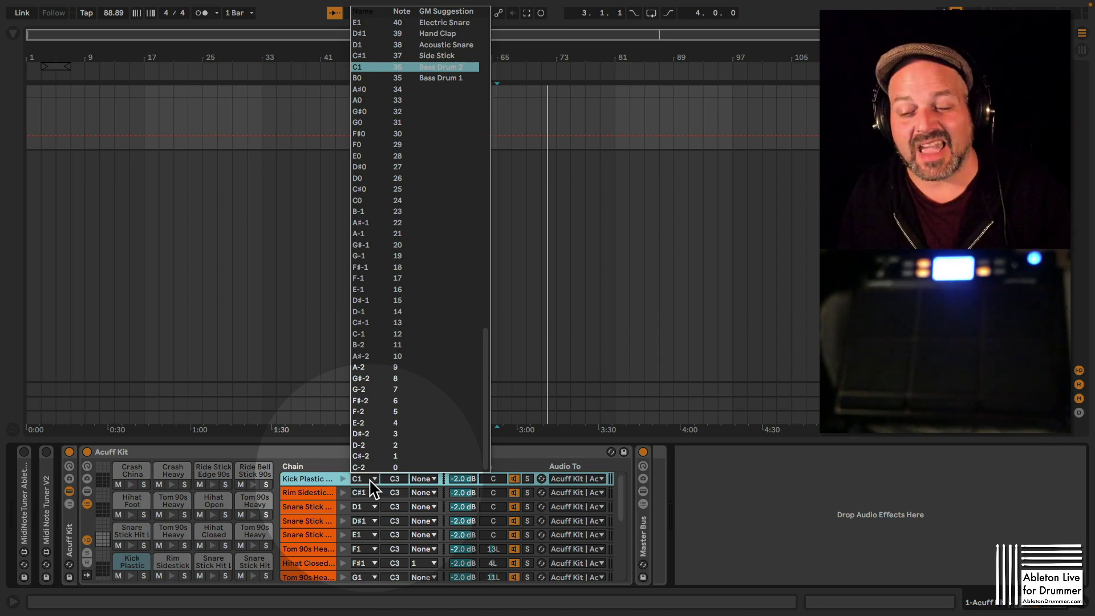
pyautogui.click(371, 482)
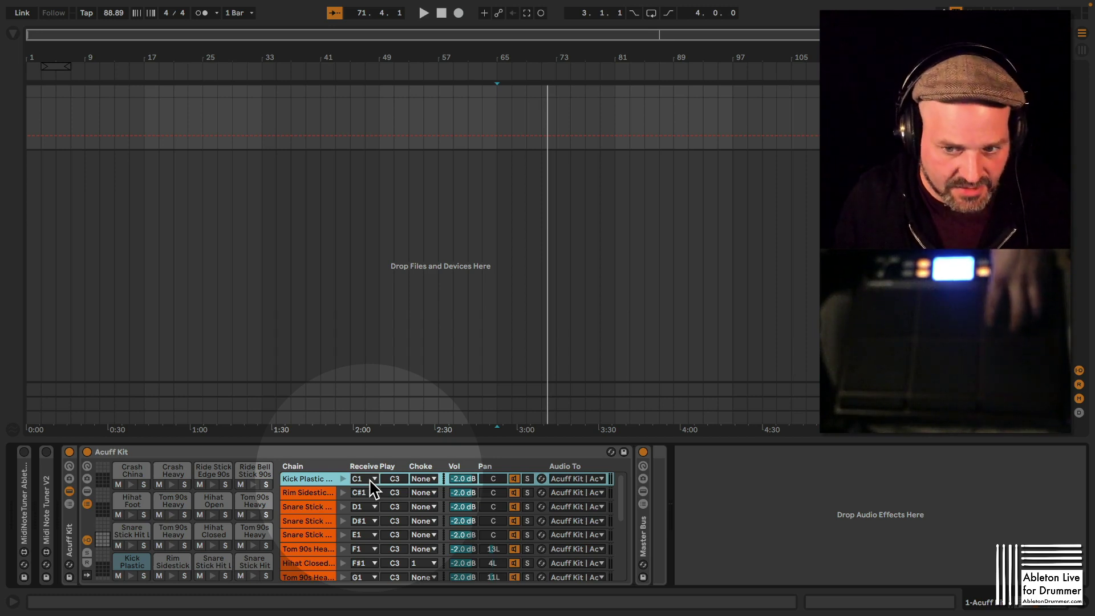
pyautogui.click(209, 562)
pyautogui.click(362, 508)
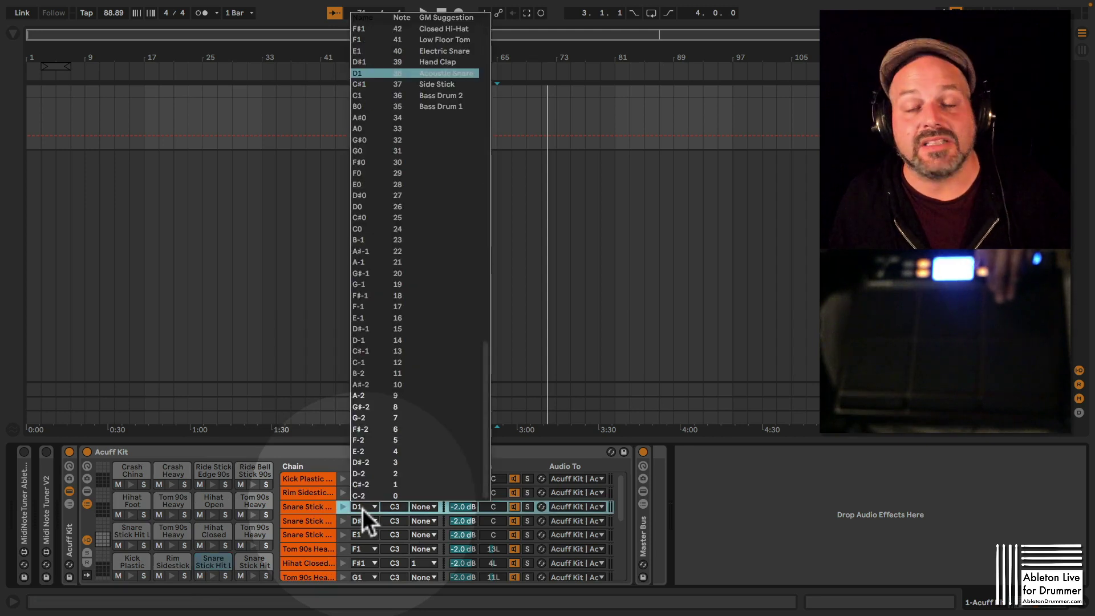
pyautogui.click(361, 509)
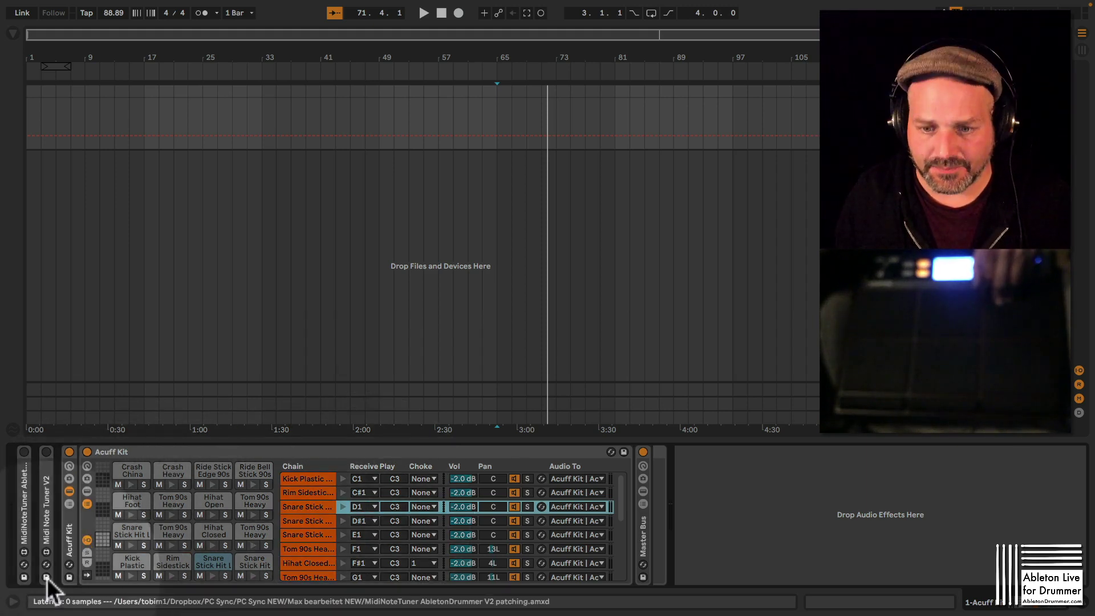
# - Expand the Midi Note Tuner V2 device to reveal its 24 re-pitch slots
pyautogui.doubleClick(45, 523)
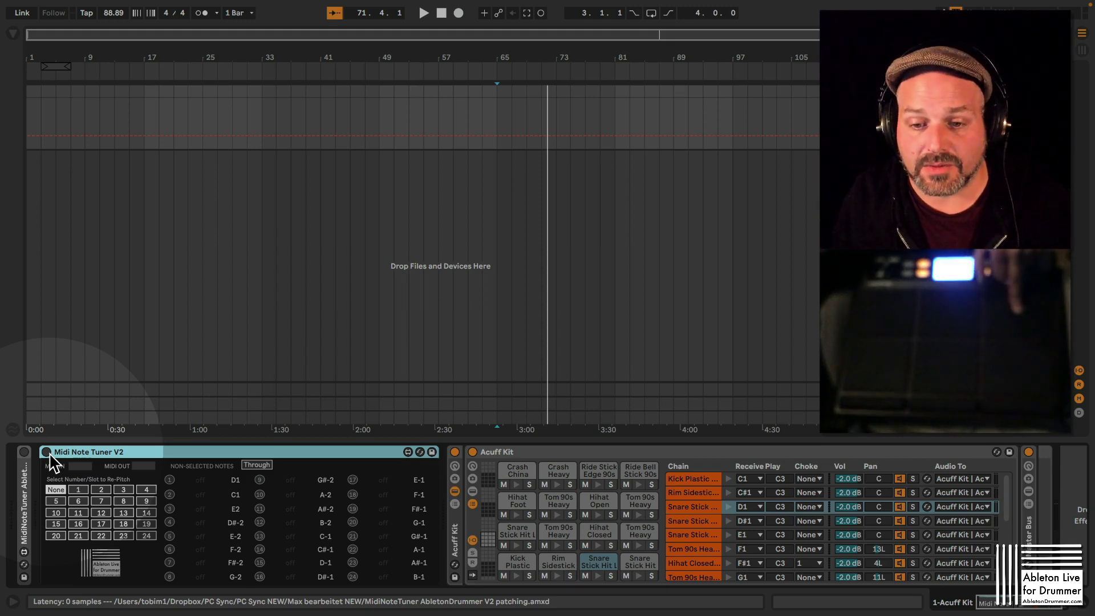
# - Switch on Midi Note Tuner V2, pick slot 1 and try output notes B0, then C1
pyautogui.click(46, 452)
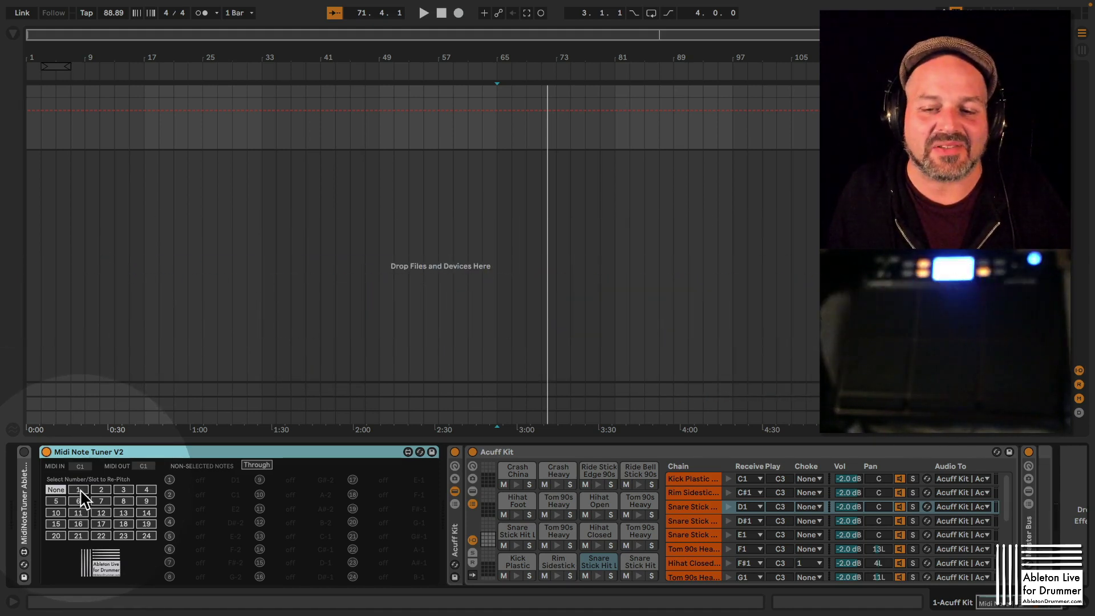
pyautogui.click(80, 488)
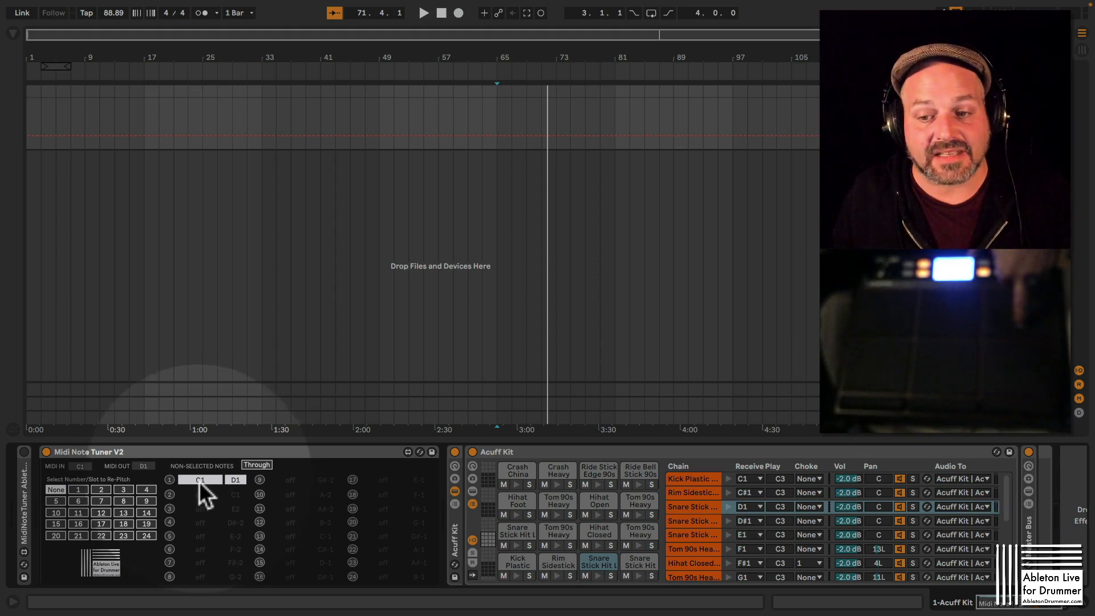
pyautogui.moveTo(234, 480)
pyautogui.mouseDown()
pyautogui.moveTo(234, 457)
pyautogui.moveTo(234, 467)
pyautogui.mouseUp()
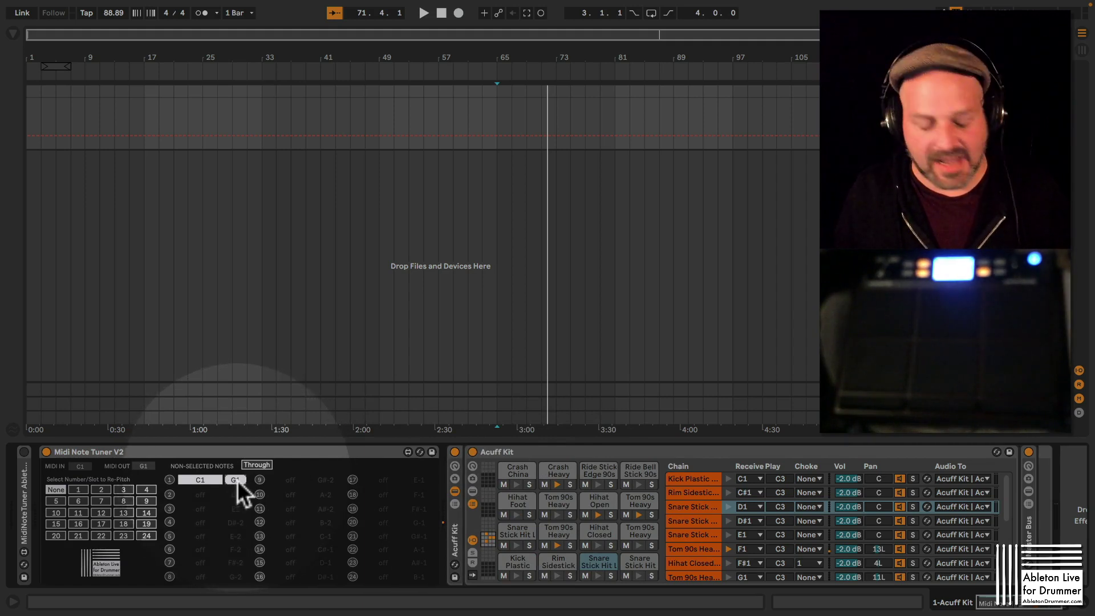
pyautogui.press('space')
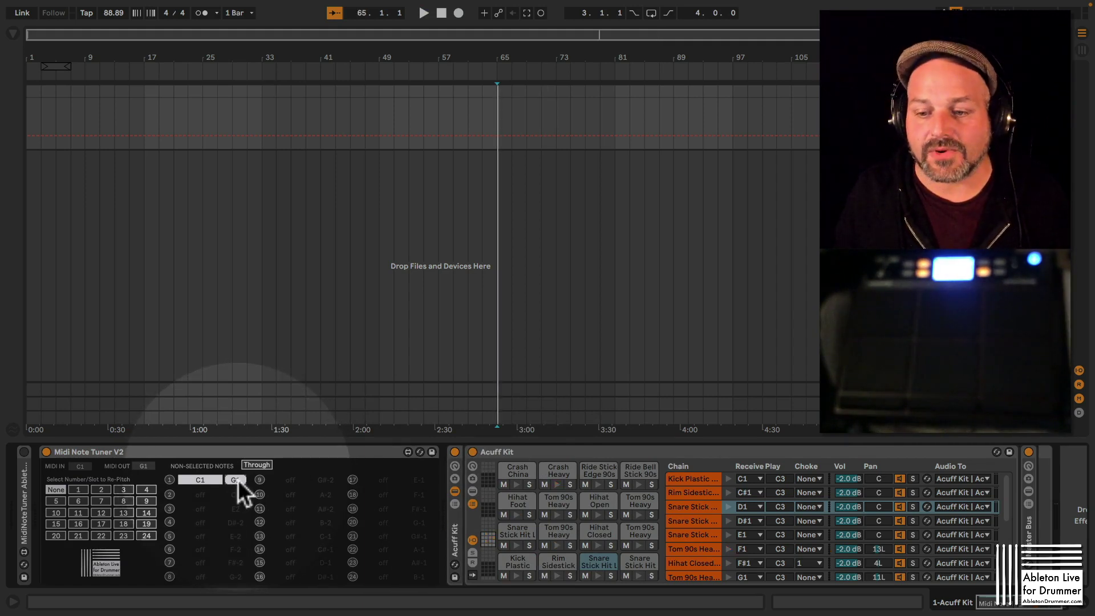
pyautogui.moveTo(238, 480); pyautogui.dragTo(238, 501)
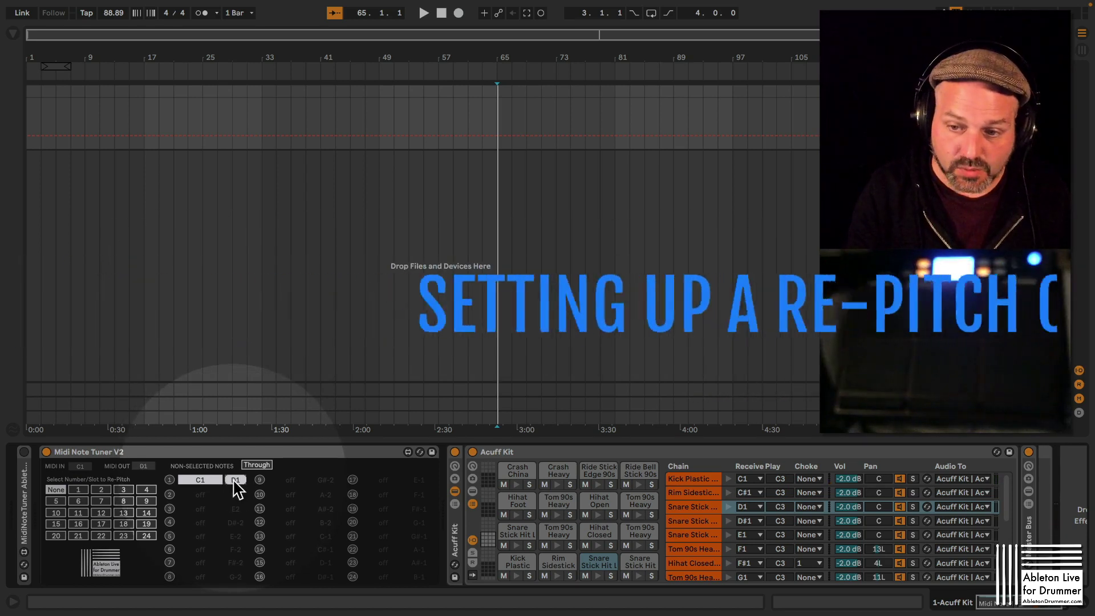
# - Set slot 1's output note to D1 and test it on the Snare Stick Hit L pad
pyautogui.scroll(2, 234, 481)
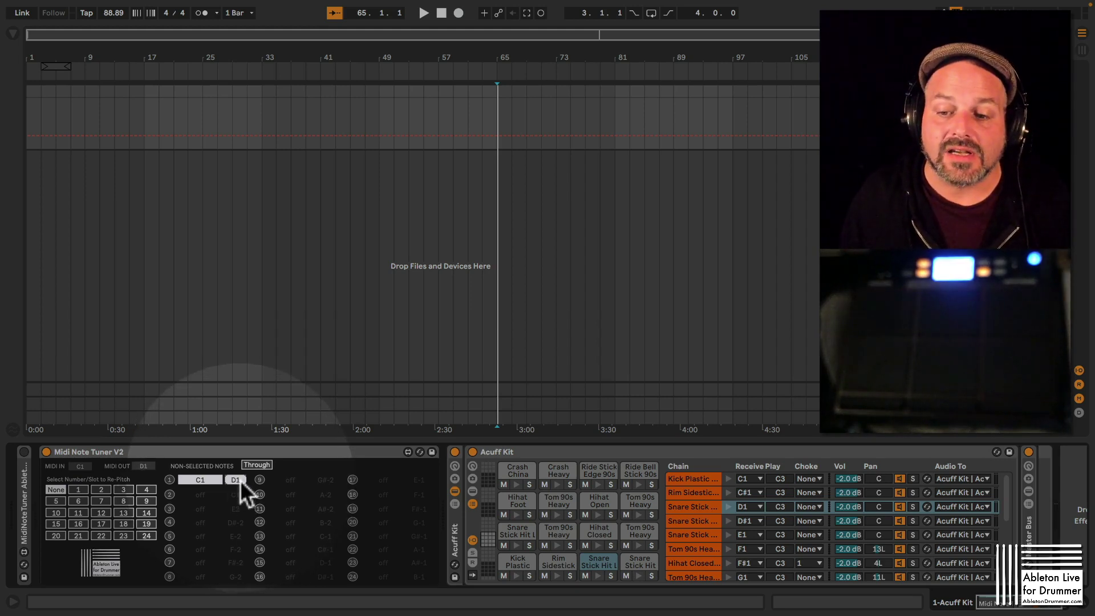
pyautogui.moveTo(235, 480); pyautogui.dragTo(240, 483)
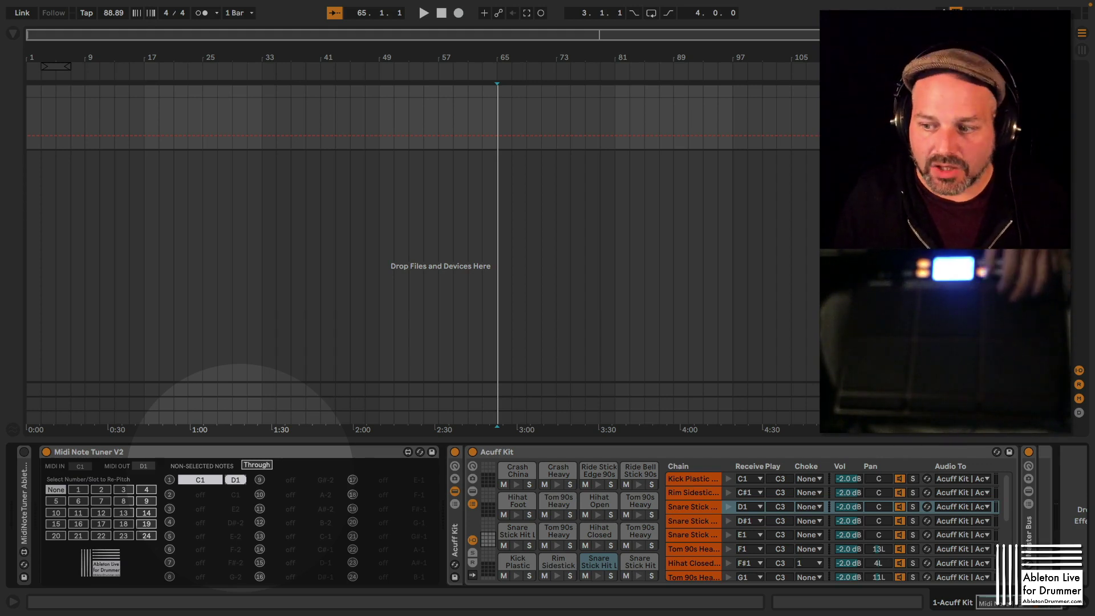
pyautogui.click(597, 561)
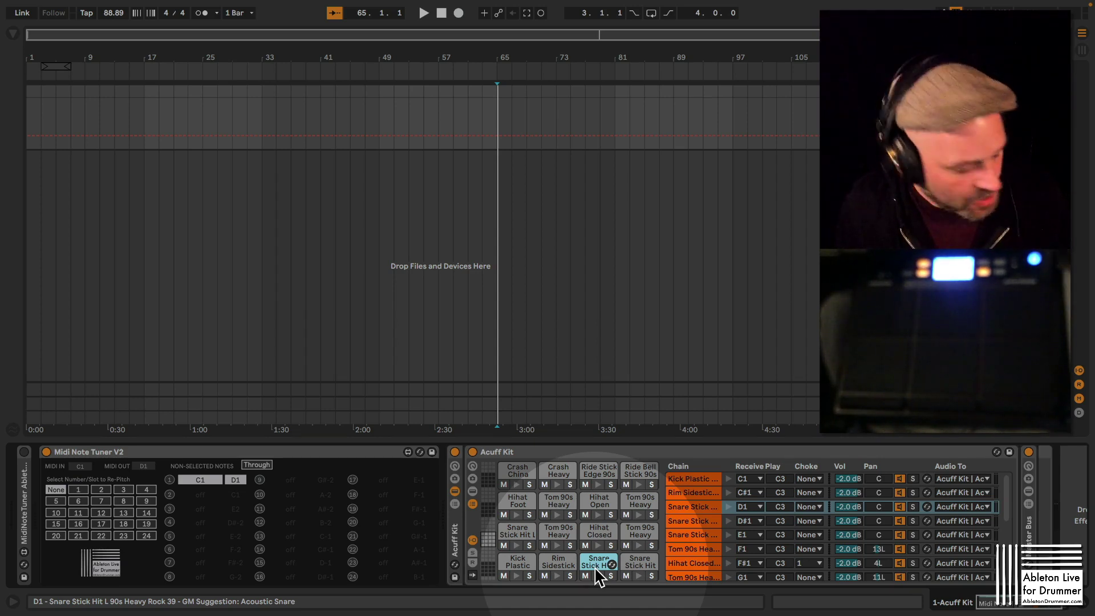
pyautogui.click(594, 566)
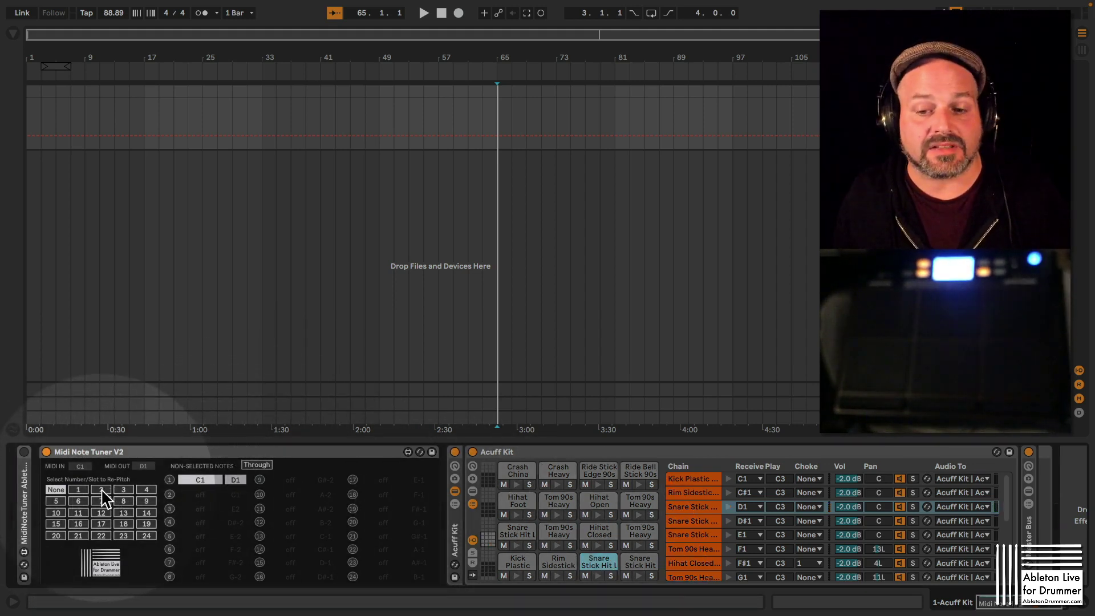
pyautogui.click(123, 491)
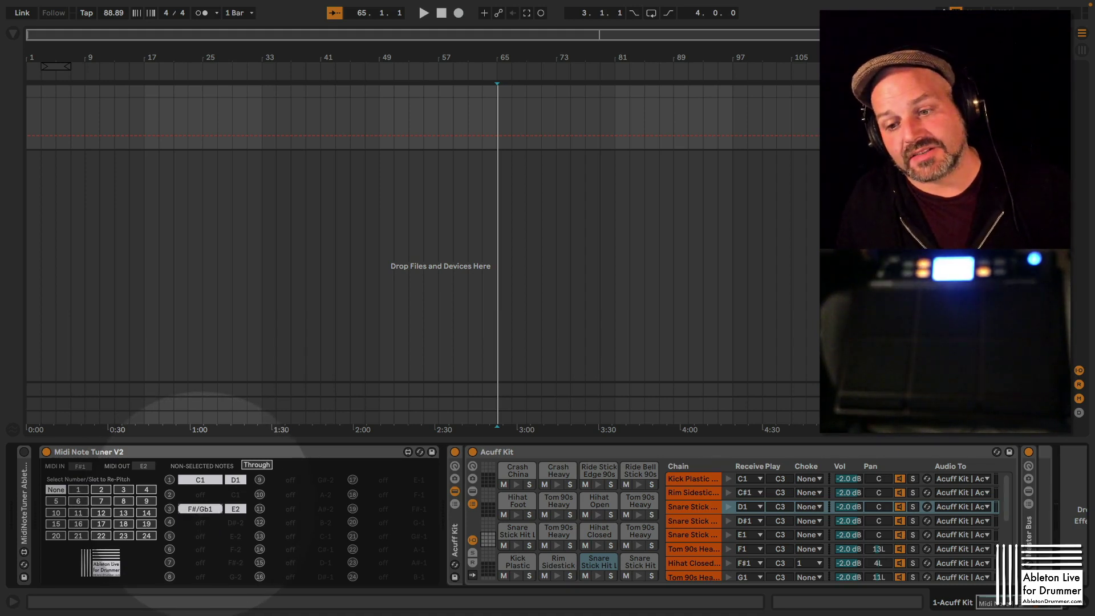
pyautogui.click(200, 509)
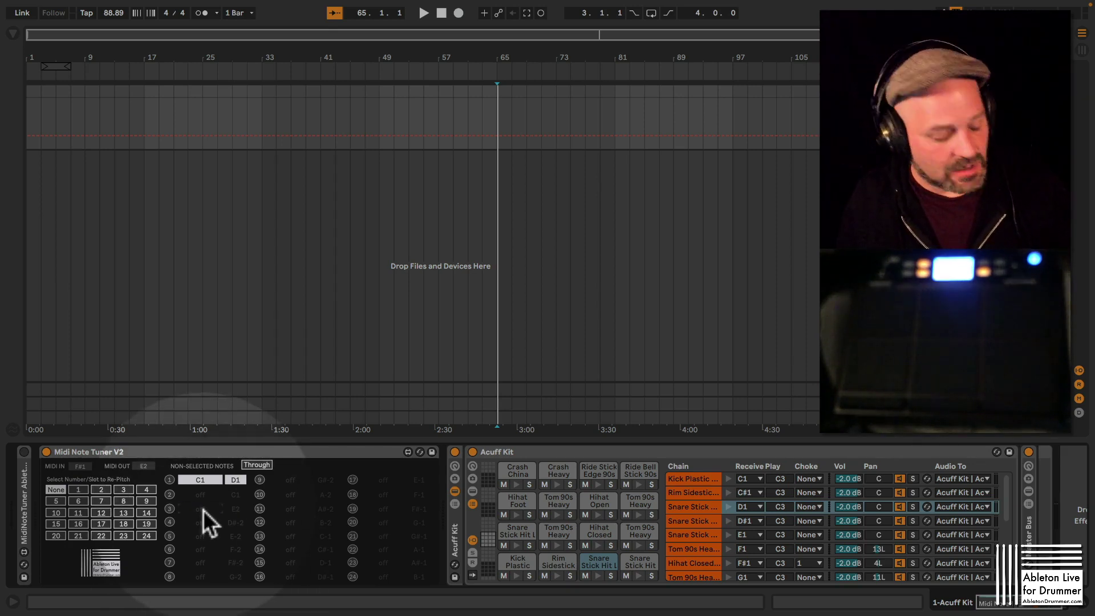
pyautogui.click(118, 492)
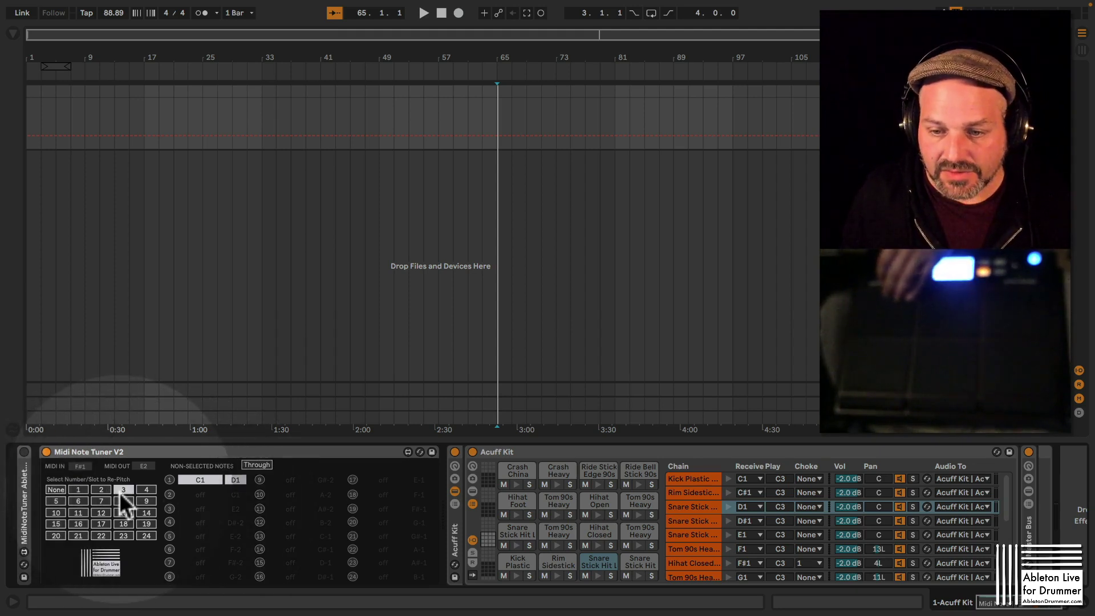
pyautogui.click(194, 505)
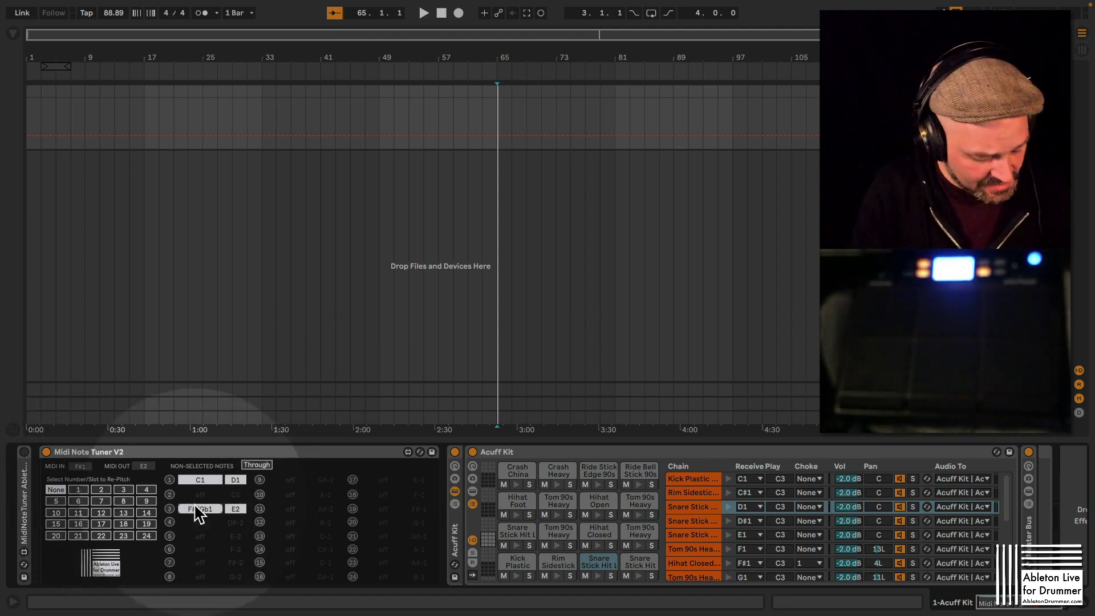
pyautogui.write('0')
pyautogui.press('Return')
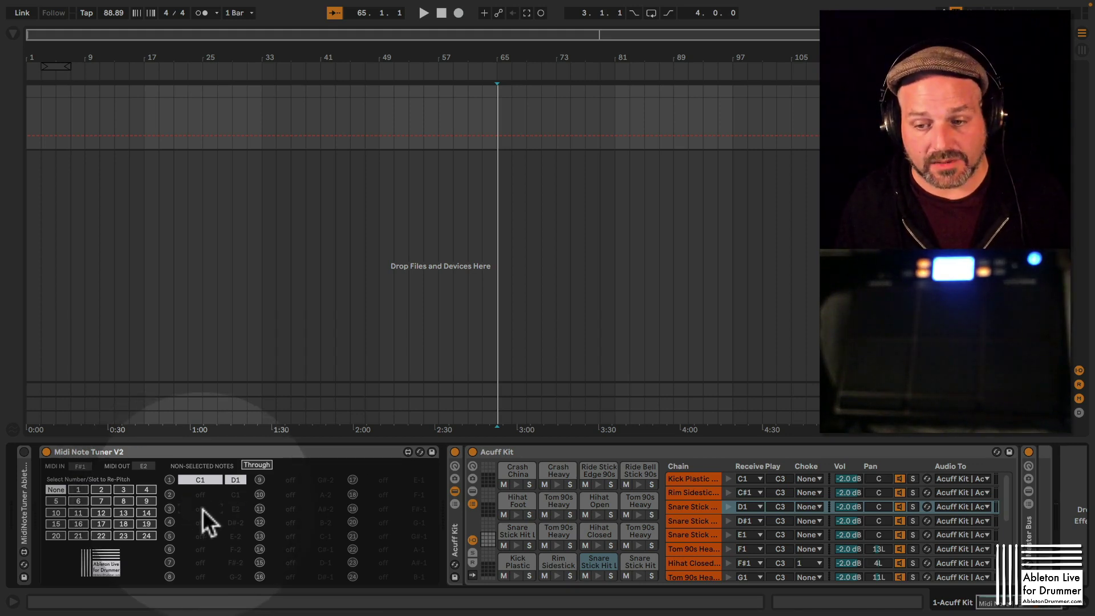
# - Map slot 2 from F#/Gb1 to G1, then show the browser and select the tuner device
pyautogui.click(123, 490)
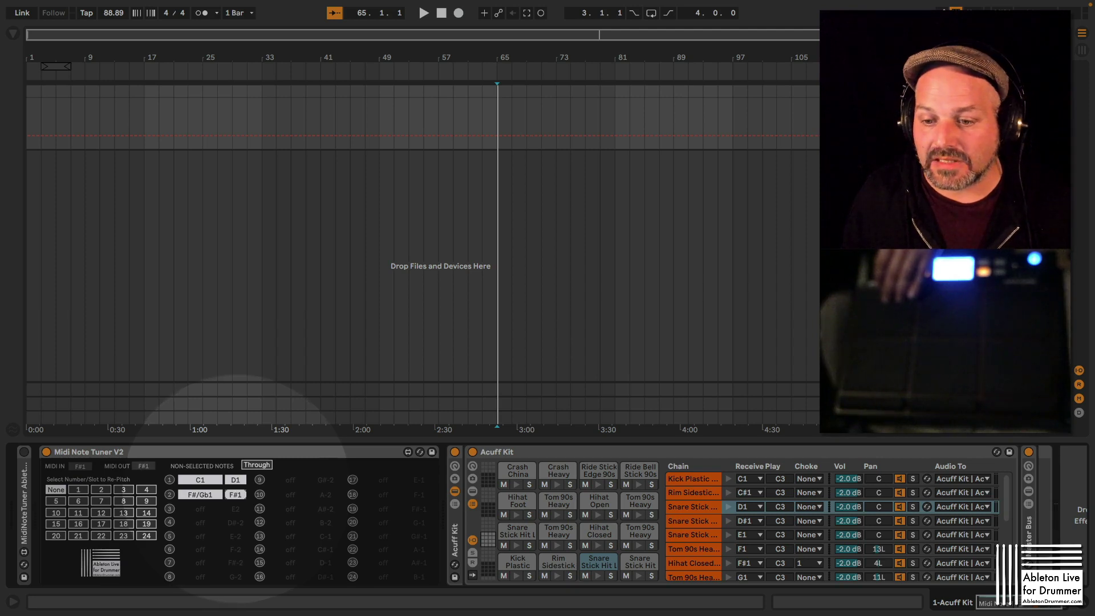
pyautogui.moveTo(236, 495); pyautogui.dragTo(239, 494)
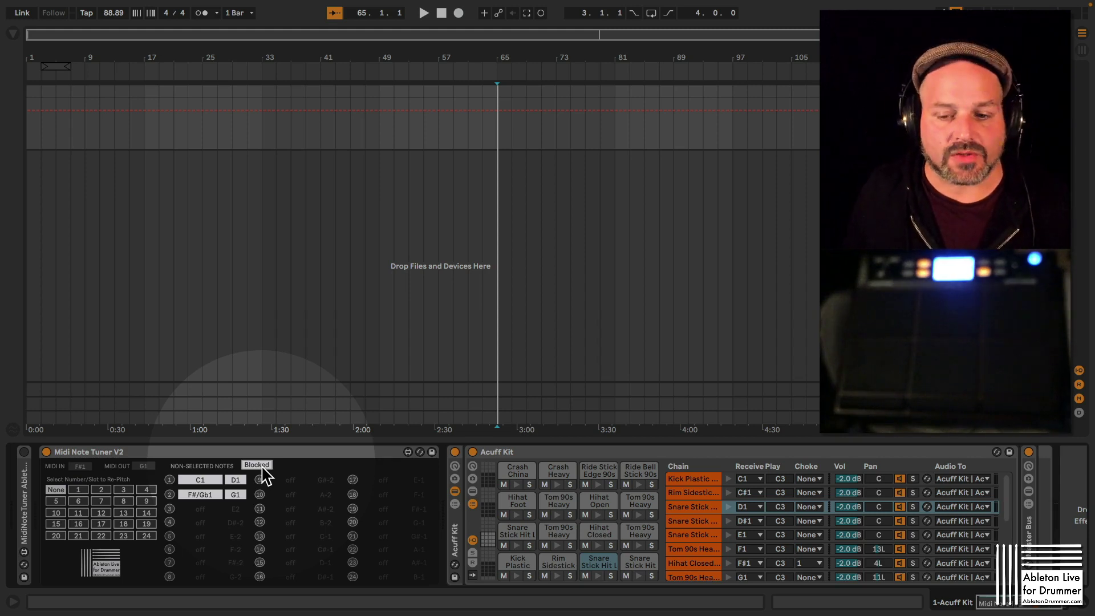
pyautogui.click(13, 36)
pyautogui.click(139, 453)
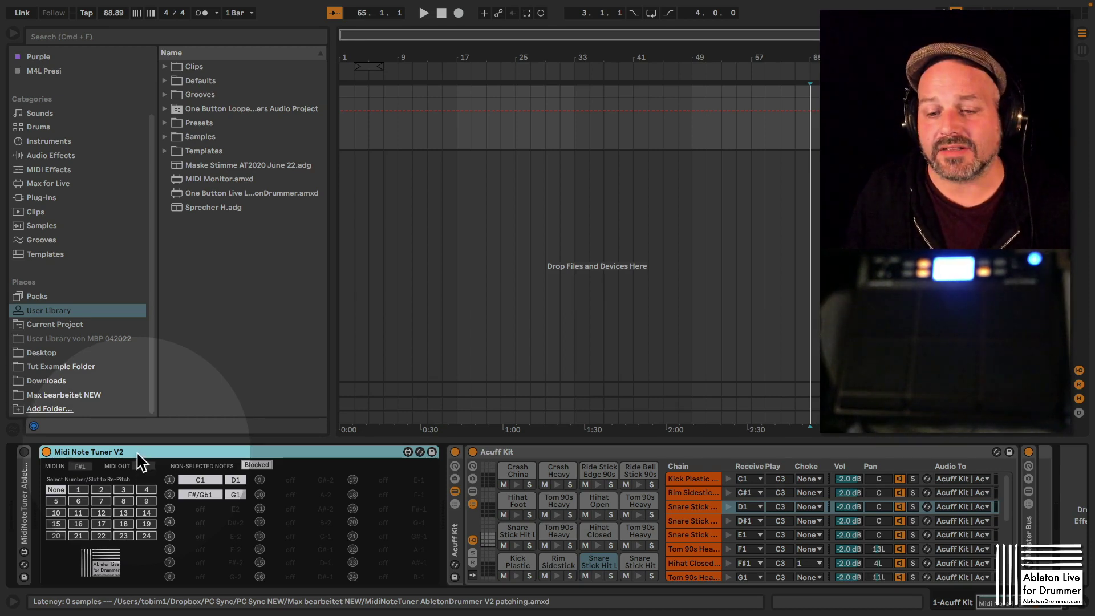
# - Save the tuner to the User Library as Preset X, then delete it from the track
pyautogui.moveTo(140, 463); pyautogui.dragTo(215, 306)
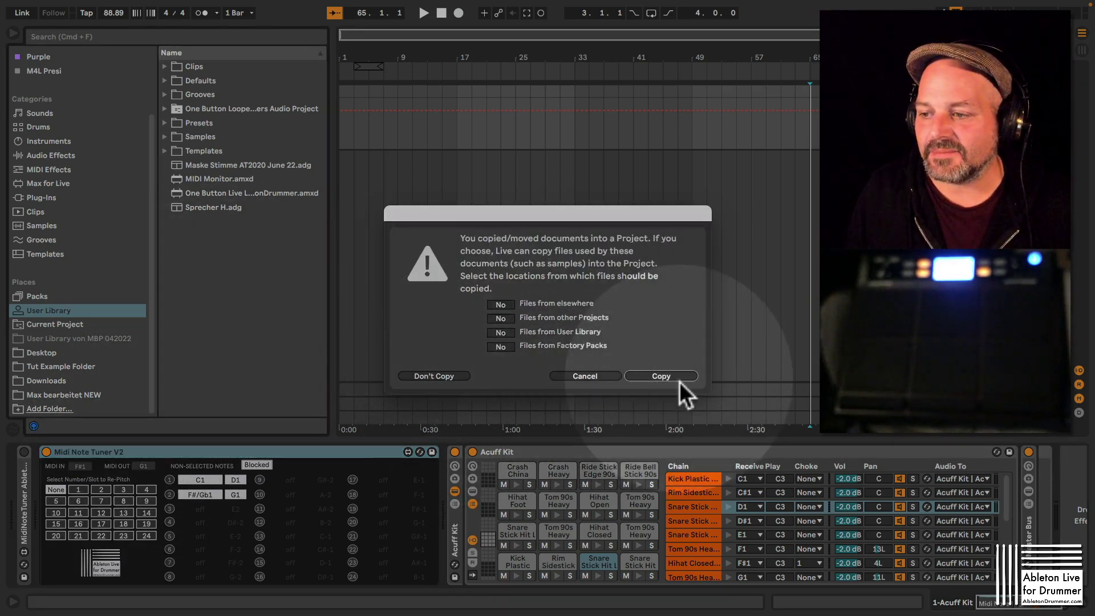
pyautogui.click(673, 377)
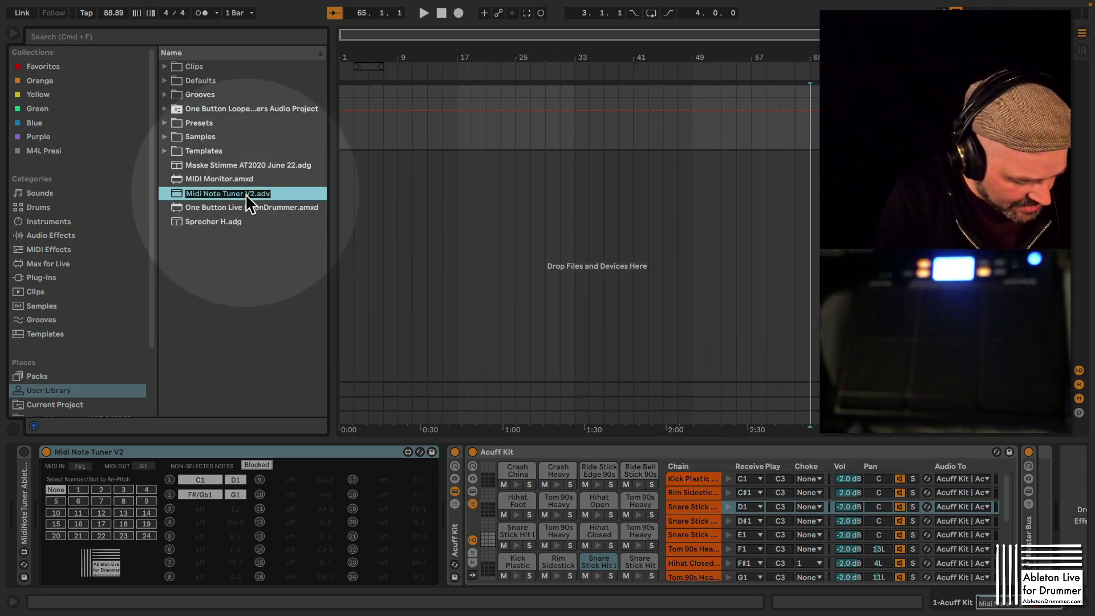
pyautogui.write('Pre')
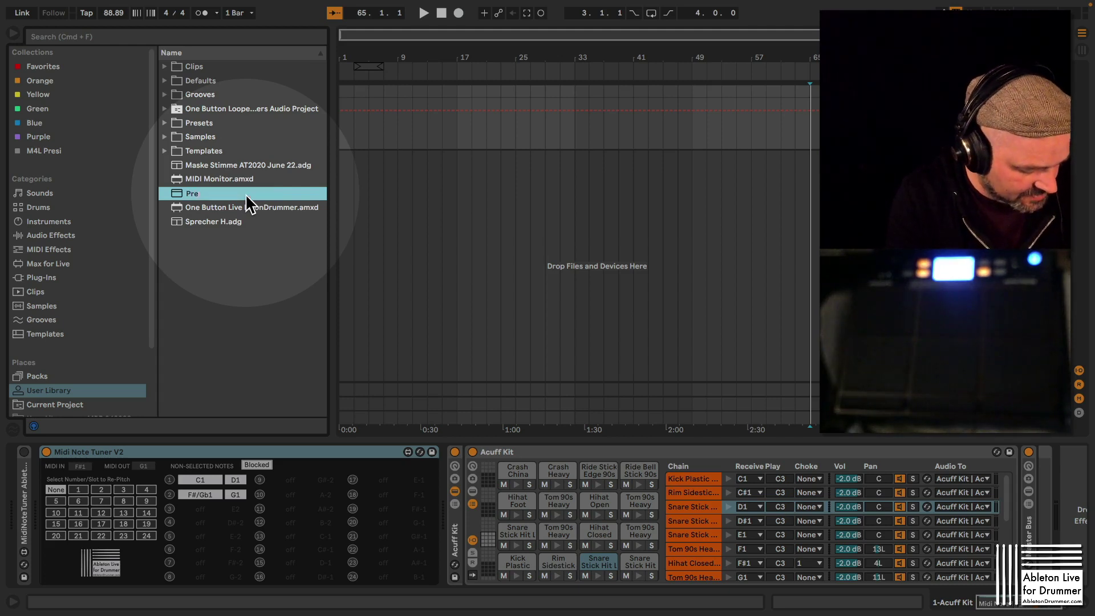
pyautogui.write('set X.adv')
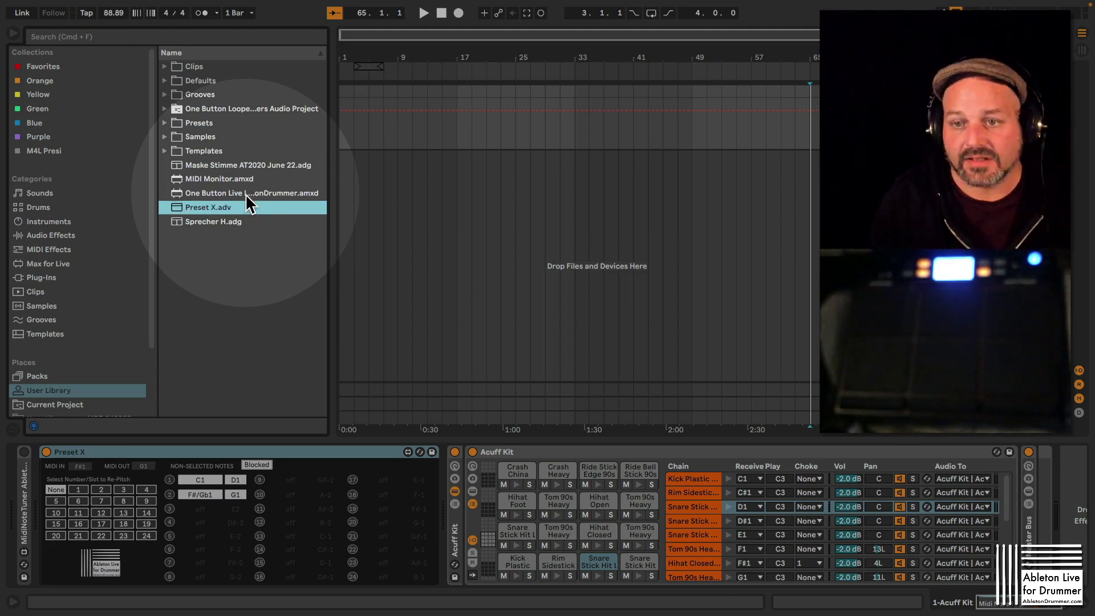
pyautogui.press('Return')
pyautogui.click(213, 459)
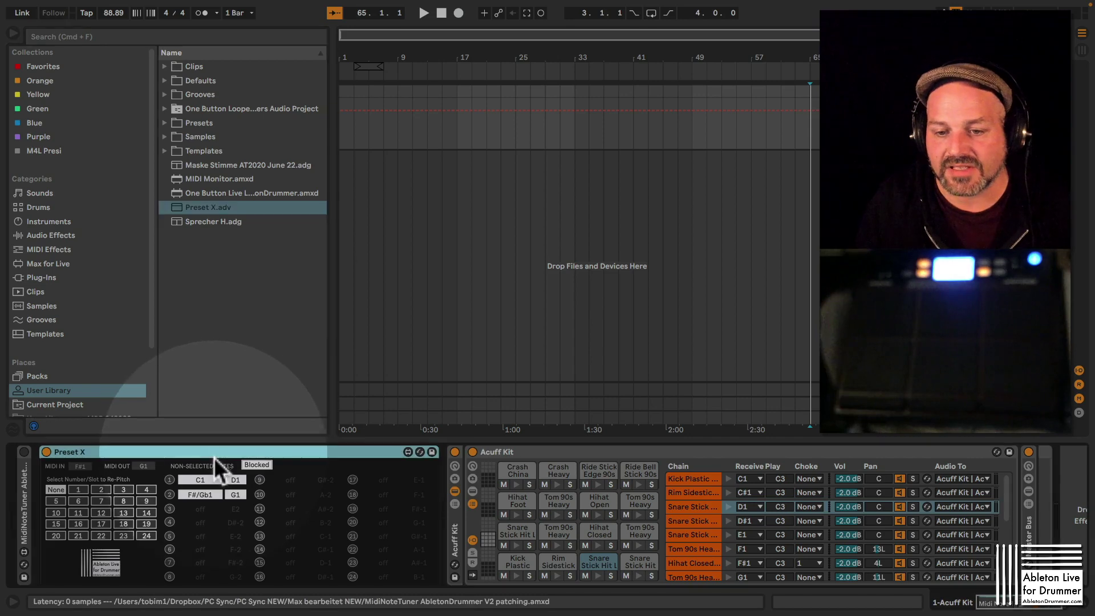
pyautogui.press('Delete')
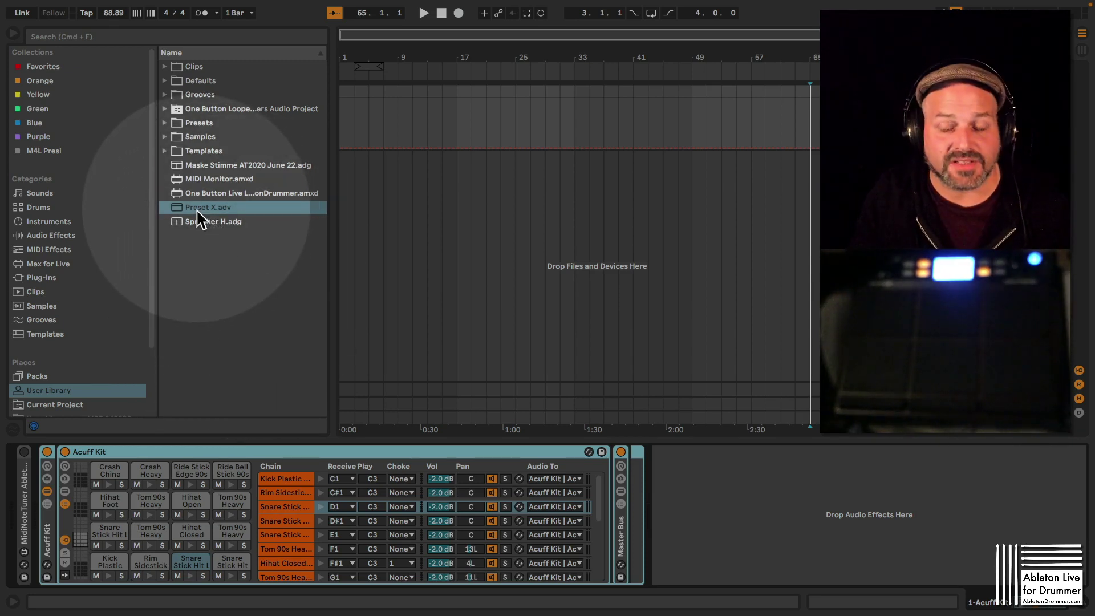
# - Load Preset X.adv from the User Library onto the track ahead of Acuff Kit
pyautogui.moveTo(176, 210); pyautogui.dragTo(45, 471)
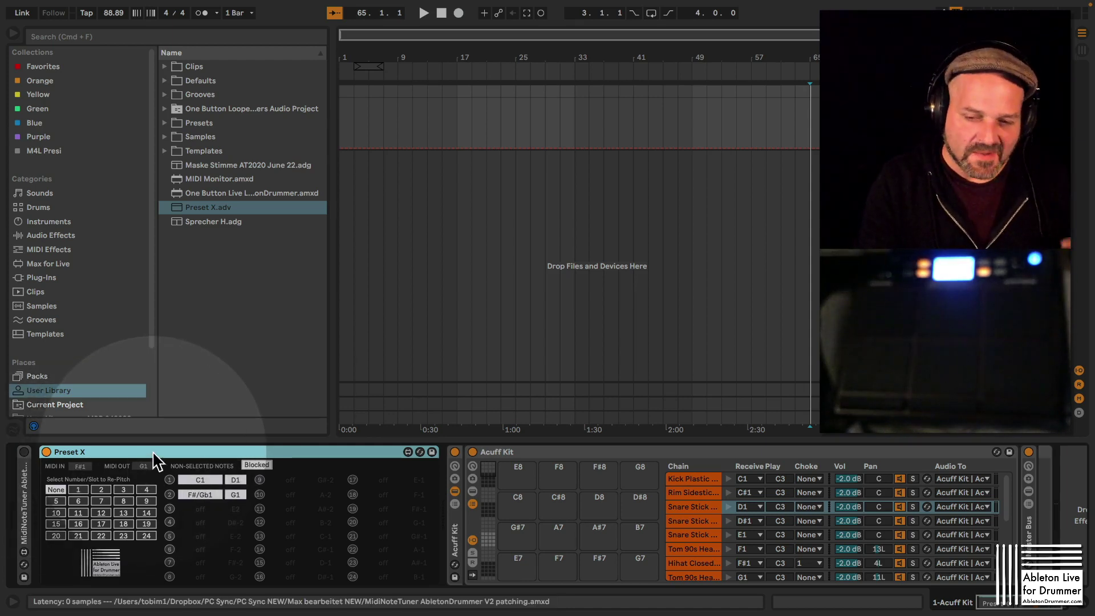
# - Delete Preset X, unfold MidiNoteTuner AbletonDrummer V2.1 W Presets and hide the browser
pyautogui.press('Delete')
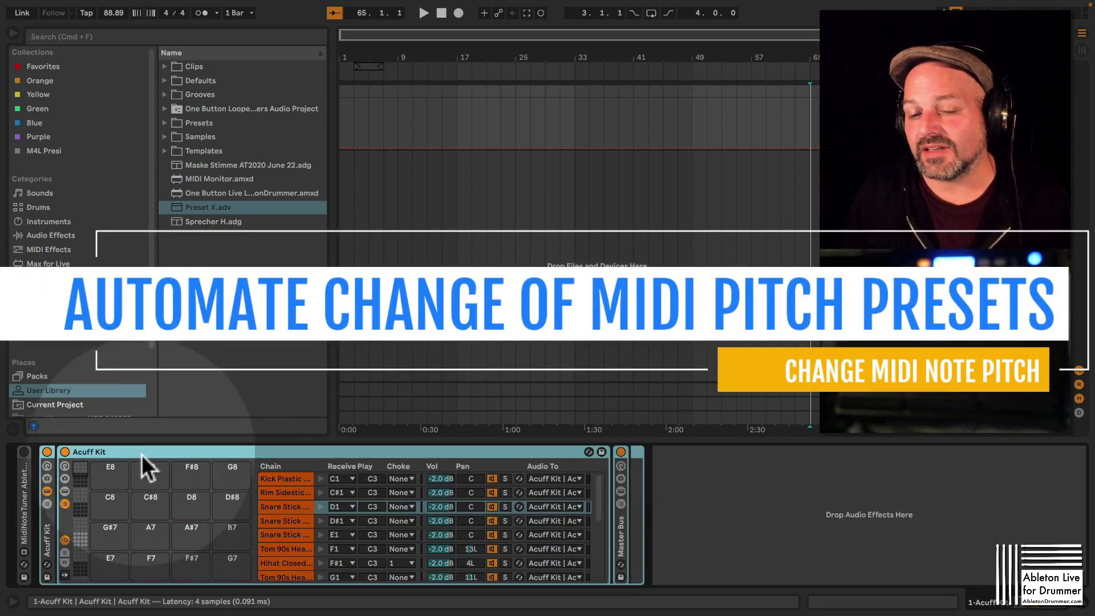
pyautogui.doubleClick(23, 492)
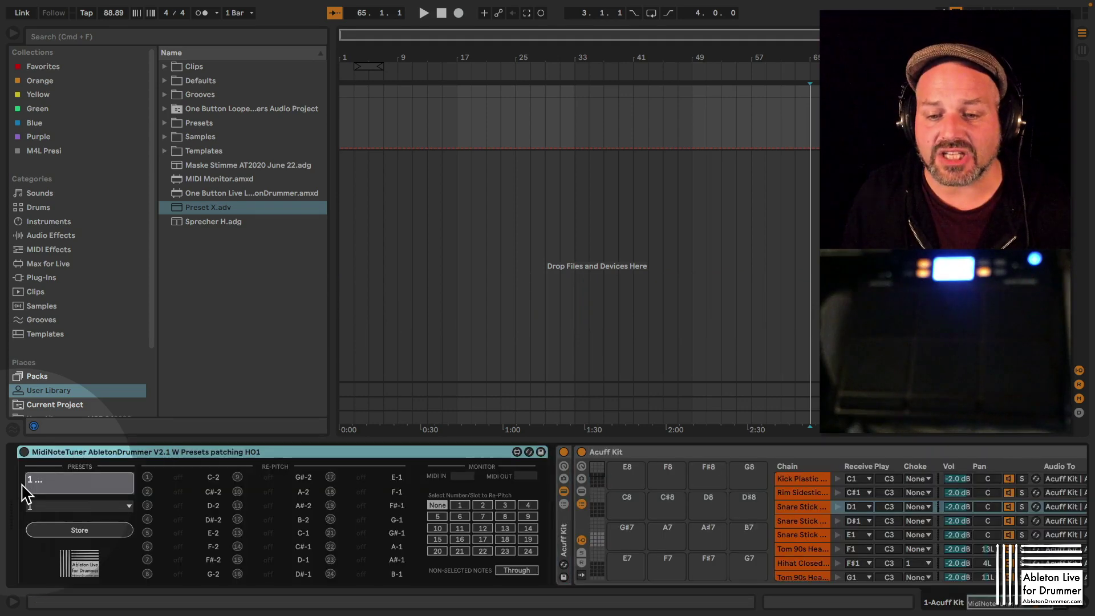
pyautogui.click(13, 37)
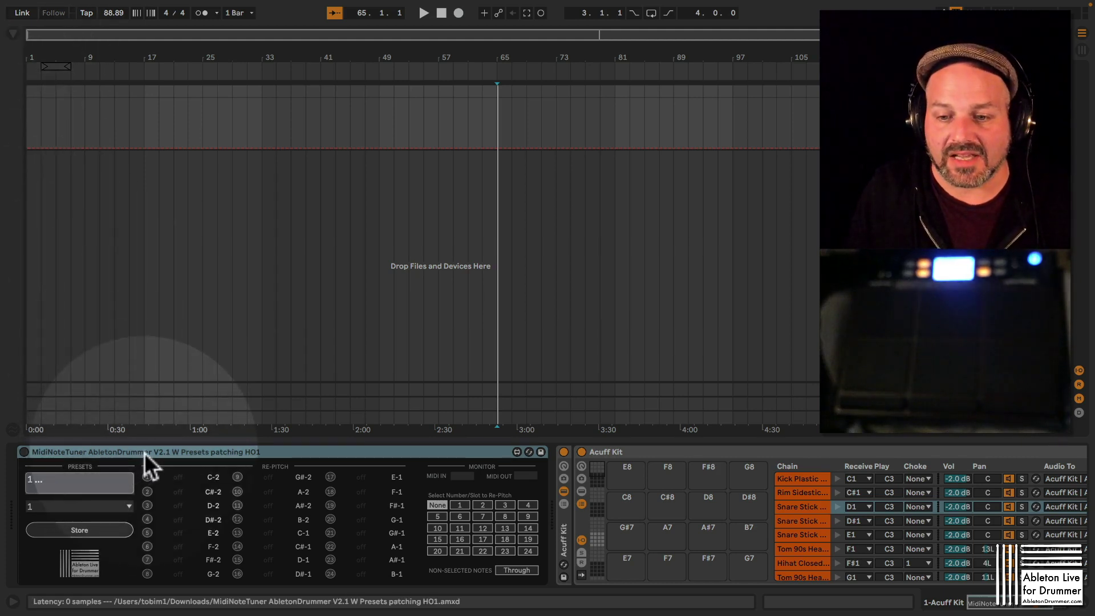
# - Rename the tuner device to MidiNoteTuner AbletonDrummer V3
pyautogui.click(145, 452)
pyautogui.press('super+r')
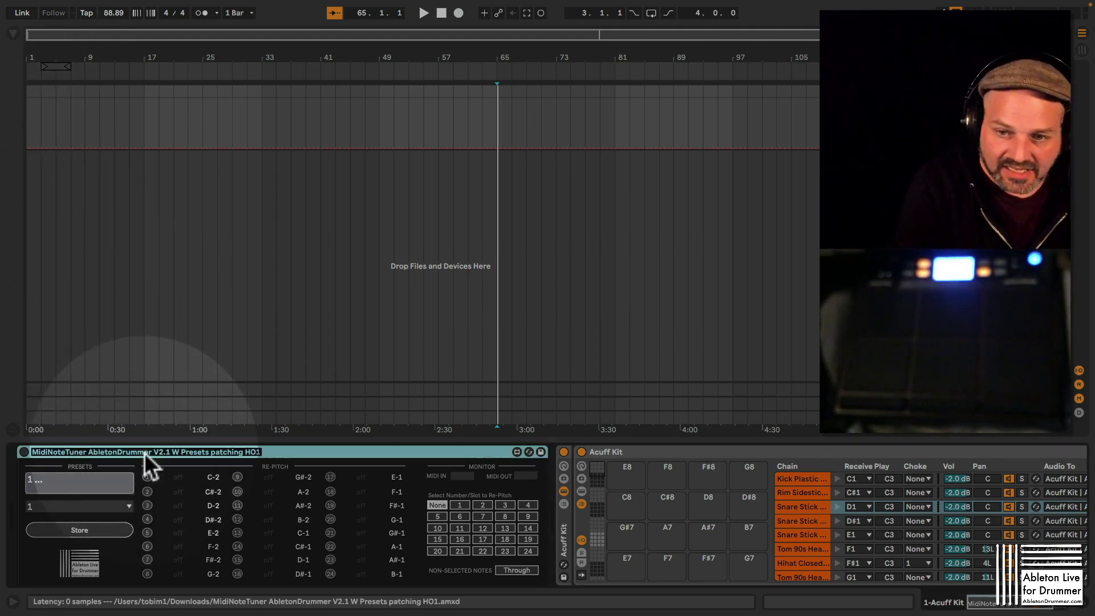
pyautogui.press('Return')
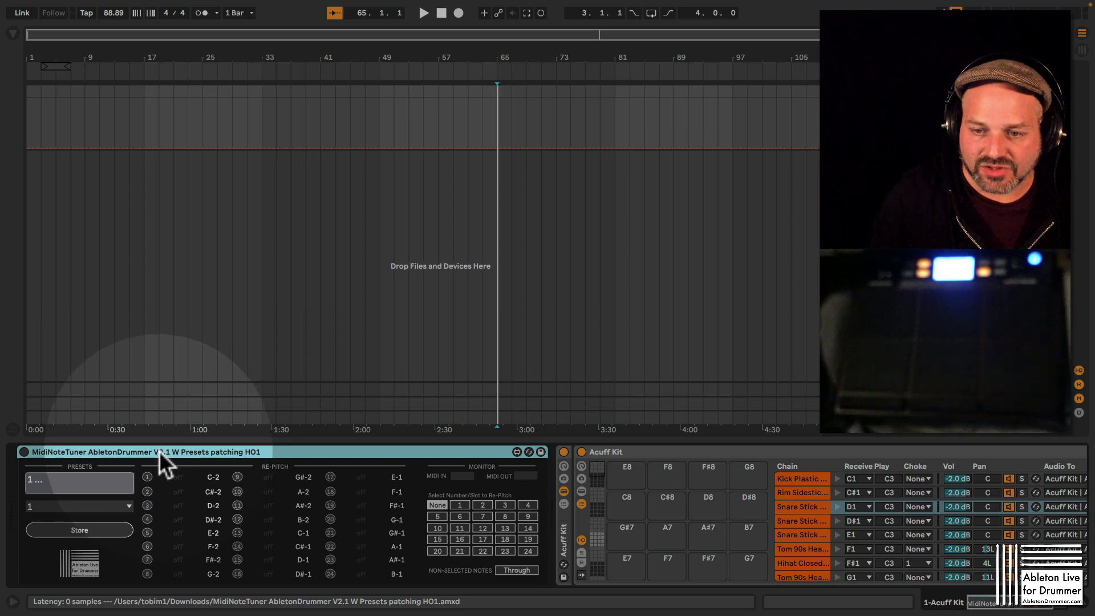
pyautogui.press('super+r')
pyautogui.press('Return')
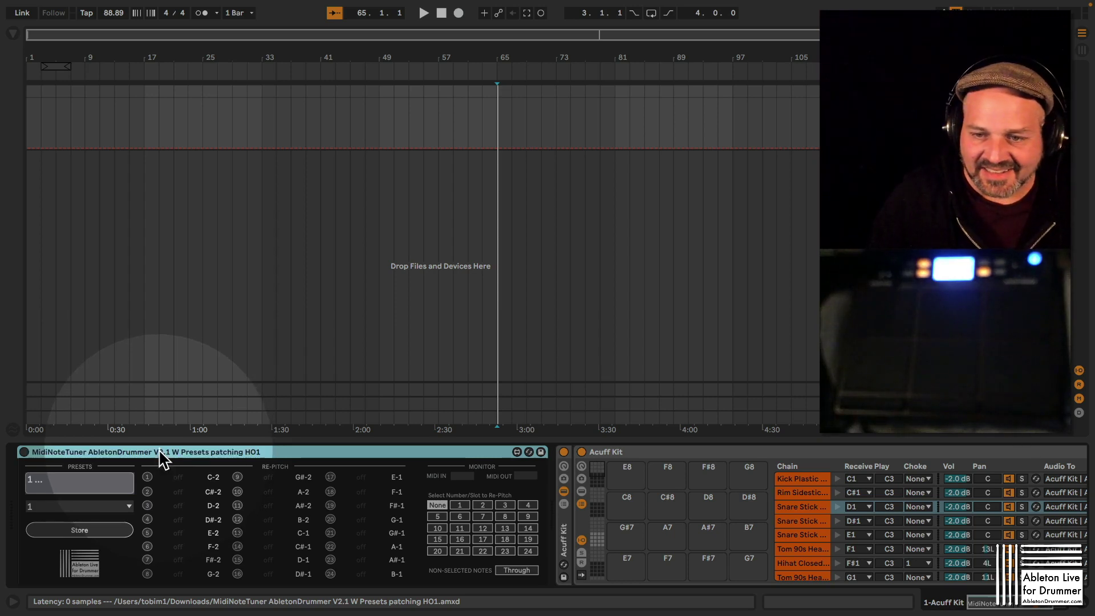
pyautogui.moveTo(160, 453); pyautogui.dragTo(294, 470)
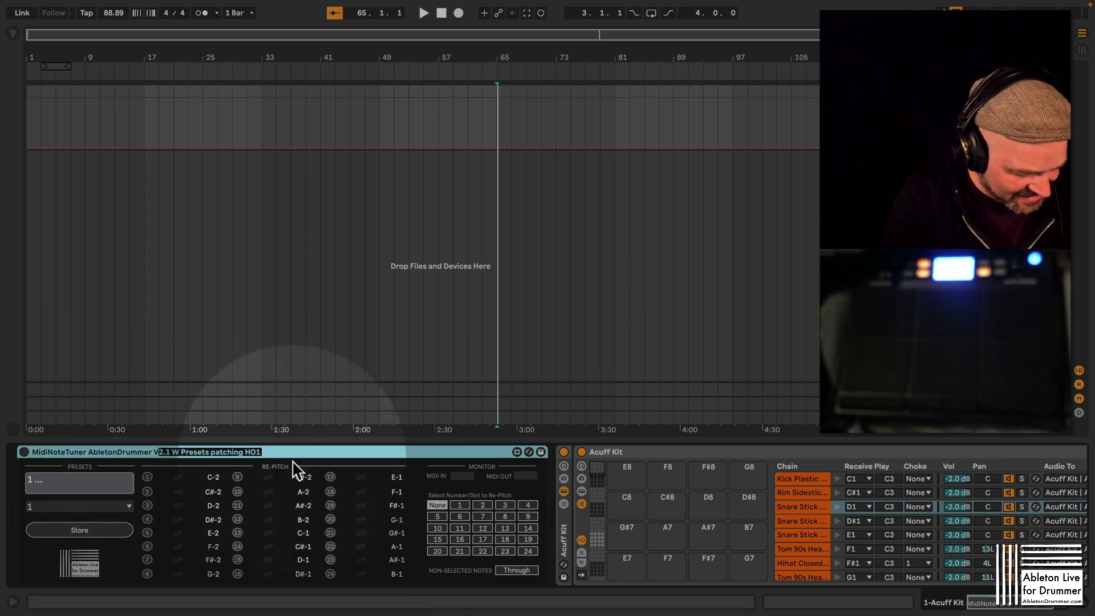
pyautogui.write('3')
pyautogui.press('Return')
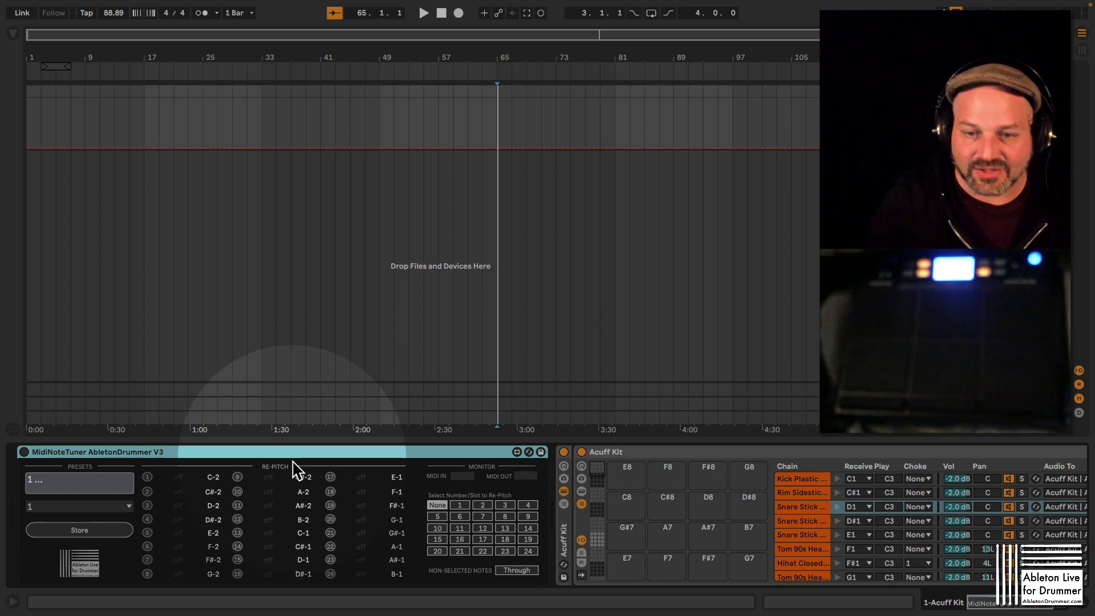
# - Switch the V3 device on and keep Non-Selected Notes set to Through
pyautogui.click(20, 452)
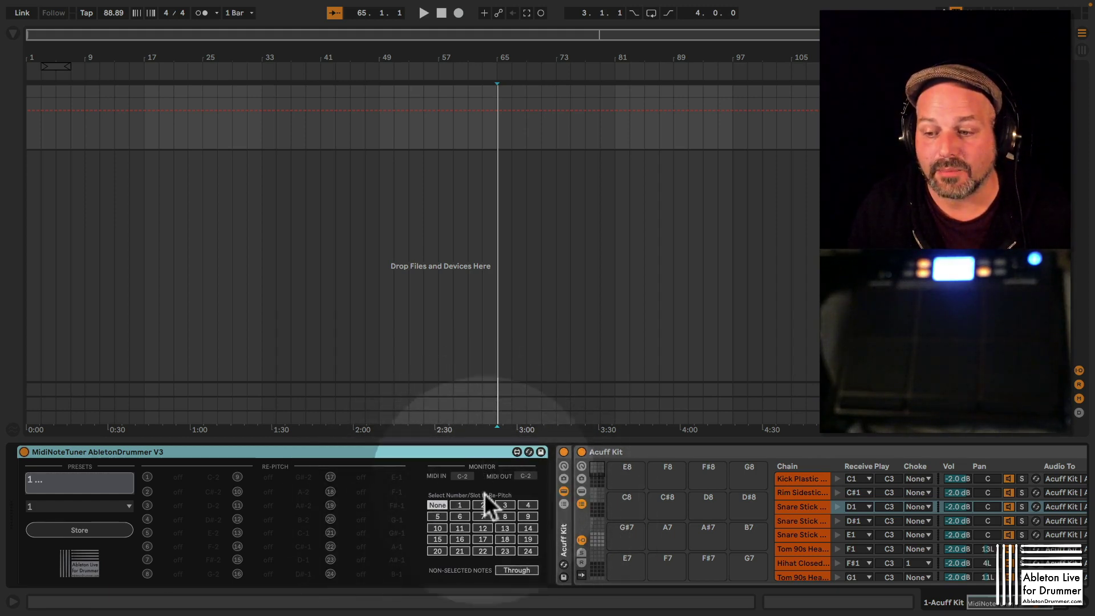
pyautogui.click(518, 572)
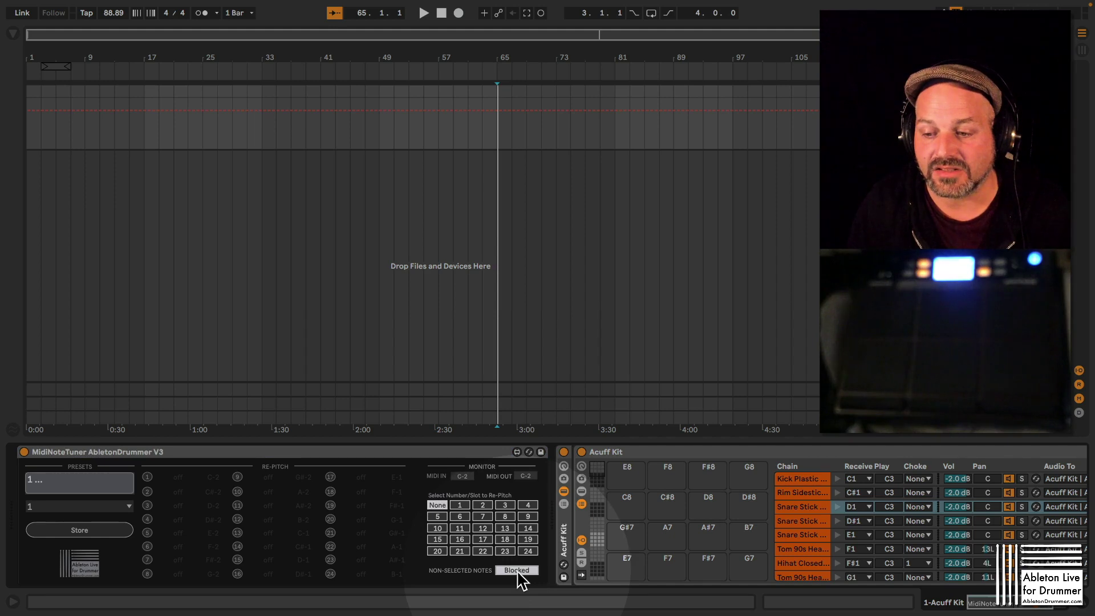
pyautogui.click(518, 571)
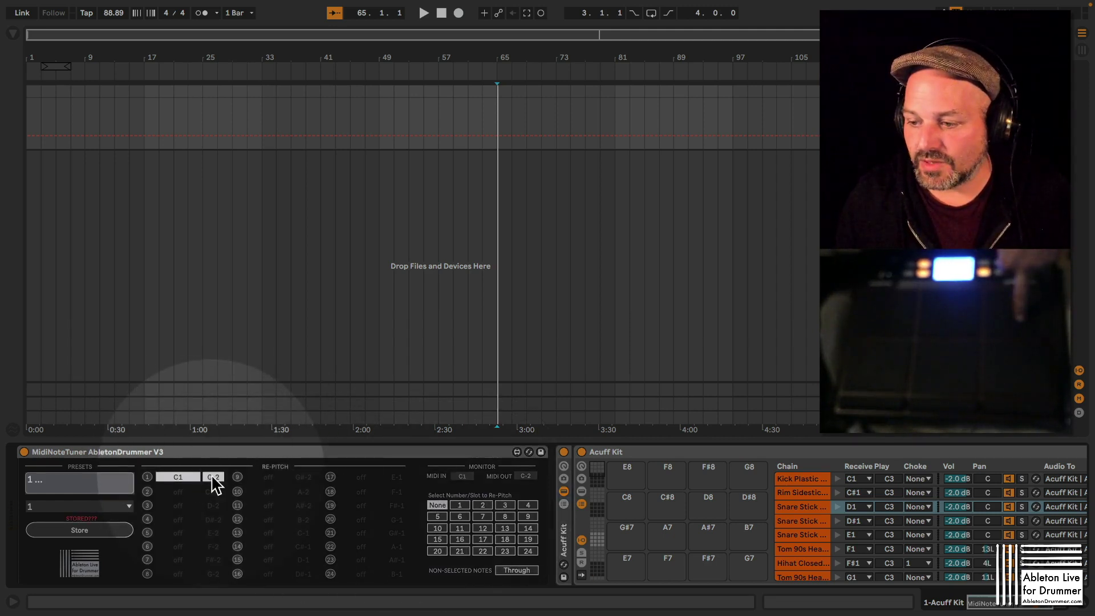
# - Re-pitch slot 1 from C1 to A#1 and slot 2 from D1 to F#1
pyautogui.moveTo(595, 546)
pyautogui.mouseDown()
pyautogui.moveTo(595, 573)
pyautogui.moveTo(597, 539)
pyautogui.mouseUp()
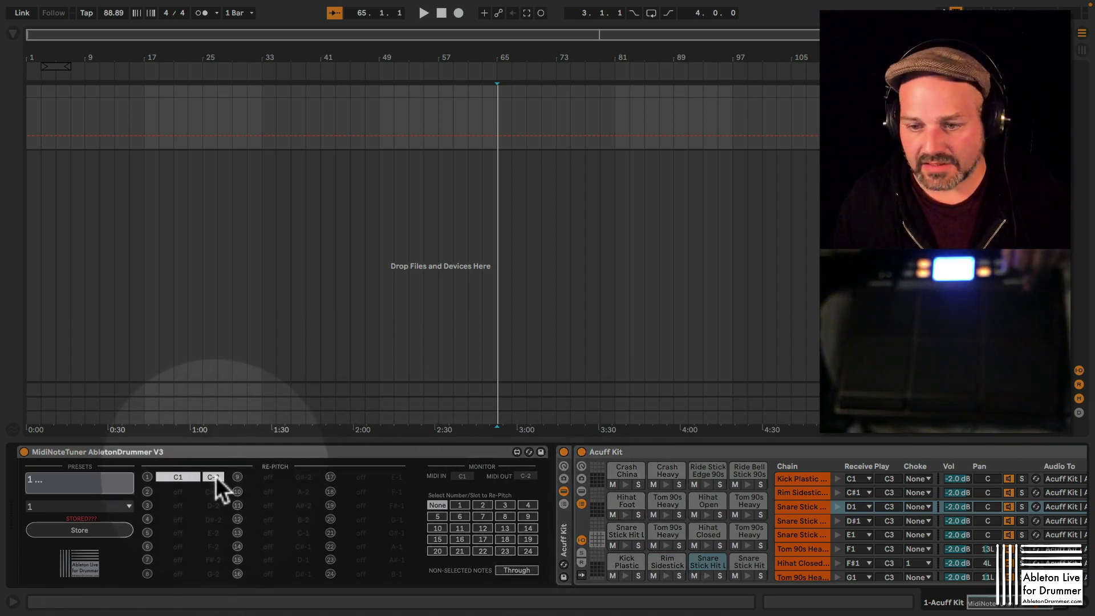
pyautogui.moveTo(216, 477); pyautogui.dragTo(217, 450)
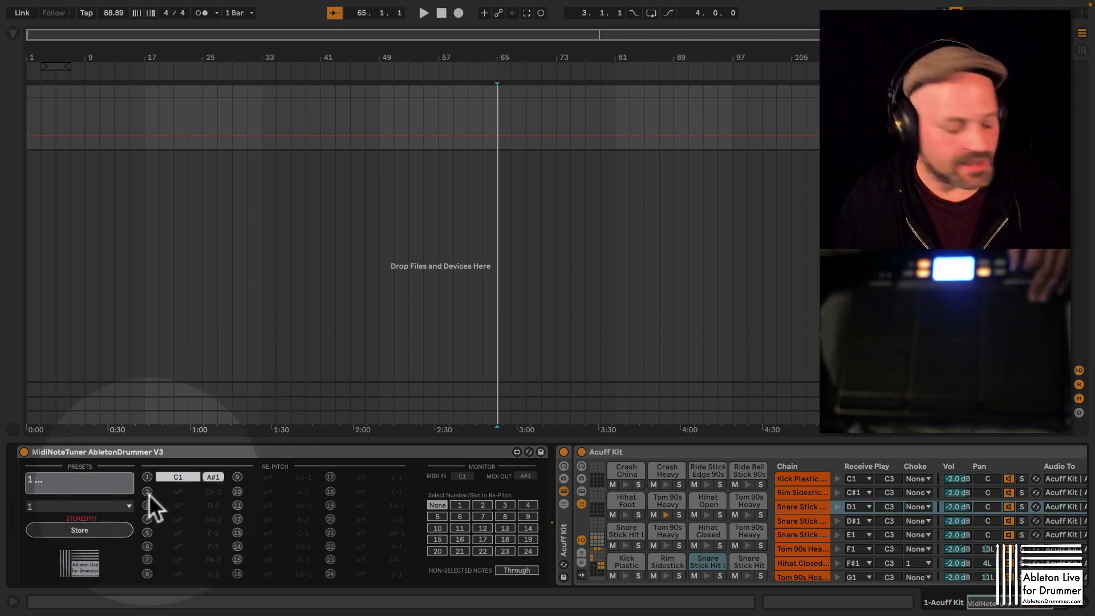
pyautogui.click(486, 507)
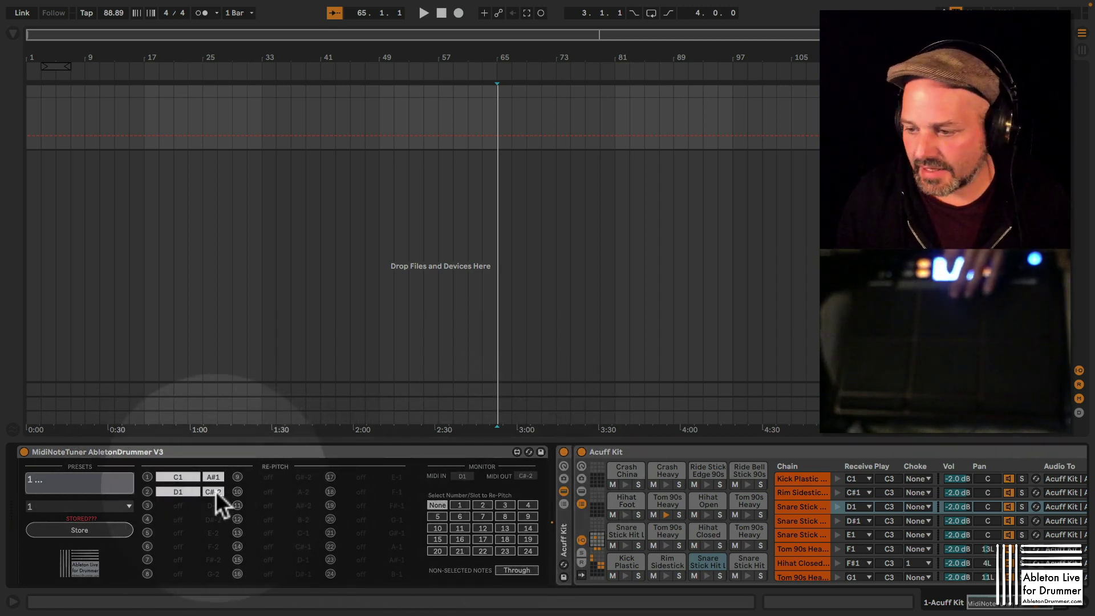
pyautogui.scroll(10, 215, 491)
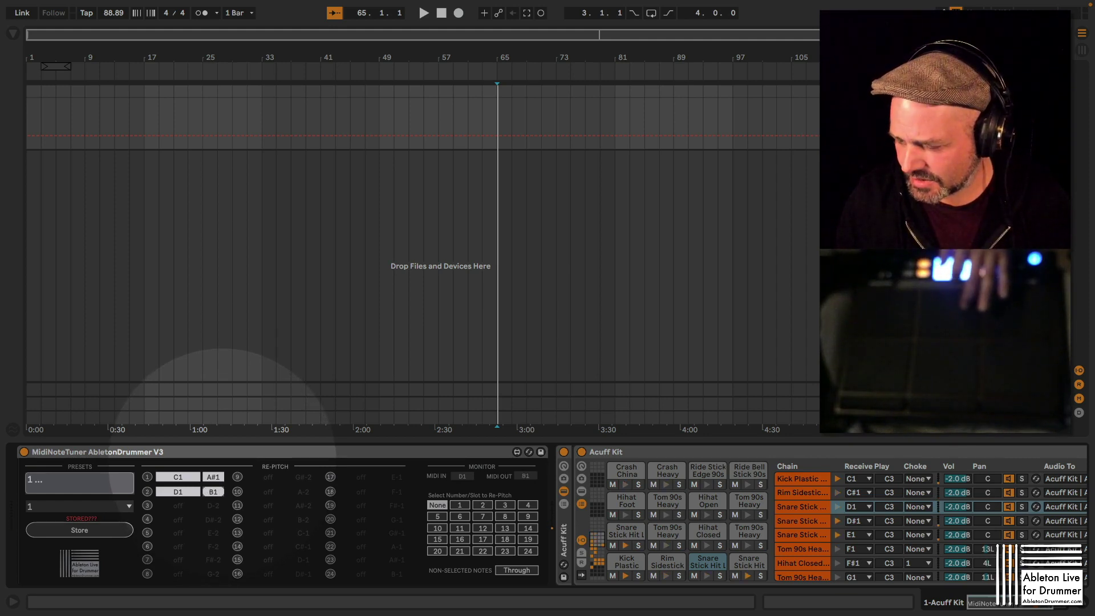
pyautogui.scroll(-1, 216, 491)
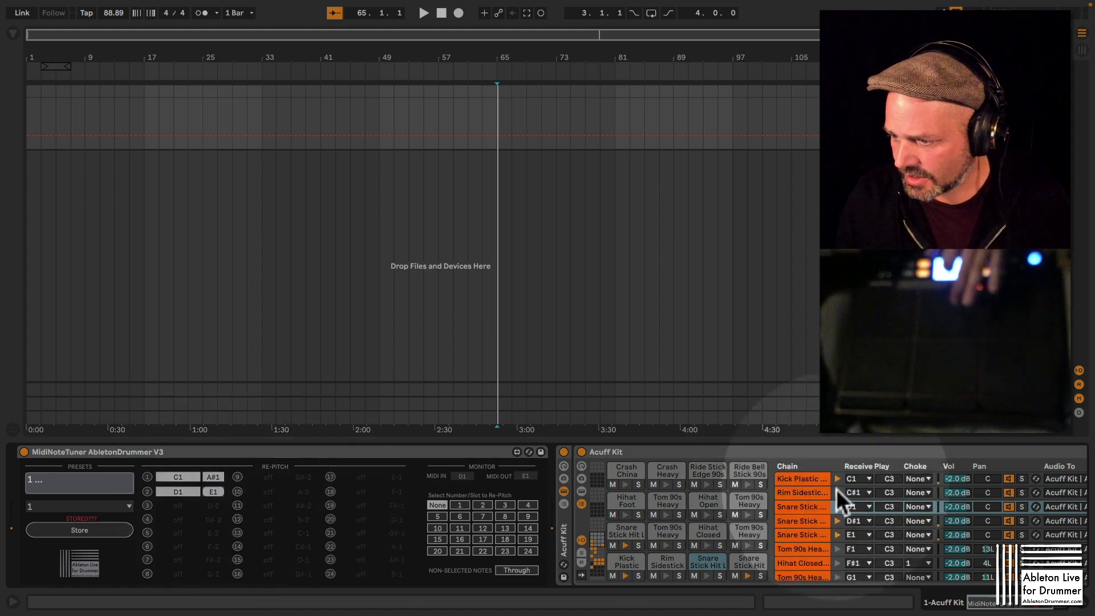
pyautogui.click(802, 562)
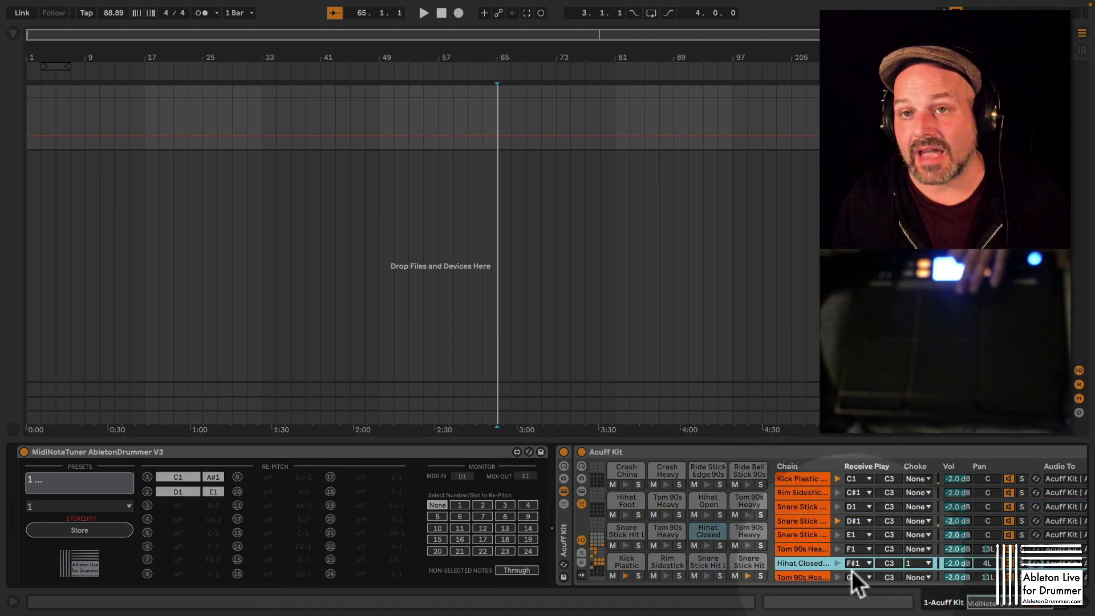
pyautogui.click(216, 493)
pyautogui.write('F')
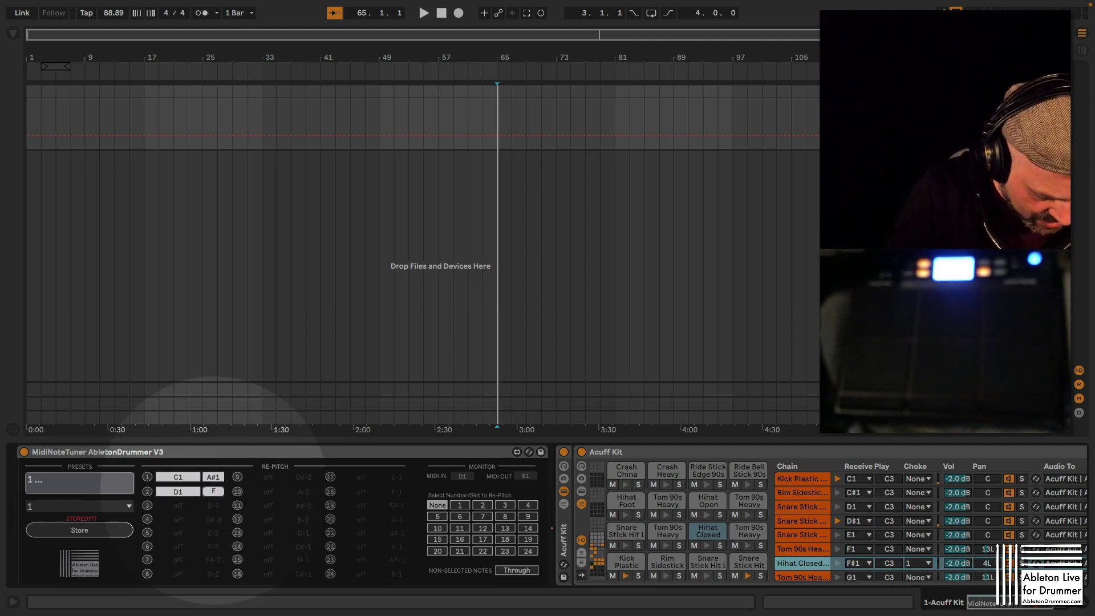
pyautogui.write('#1')
pyautogui.press('Return')
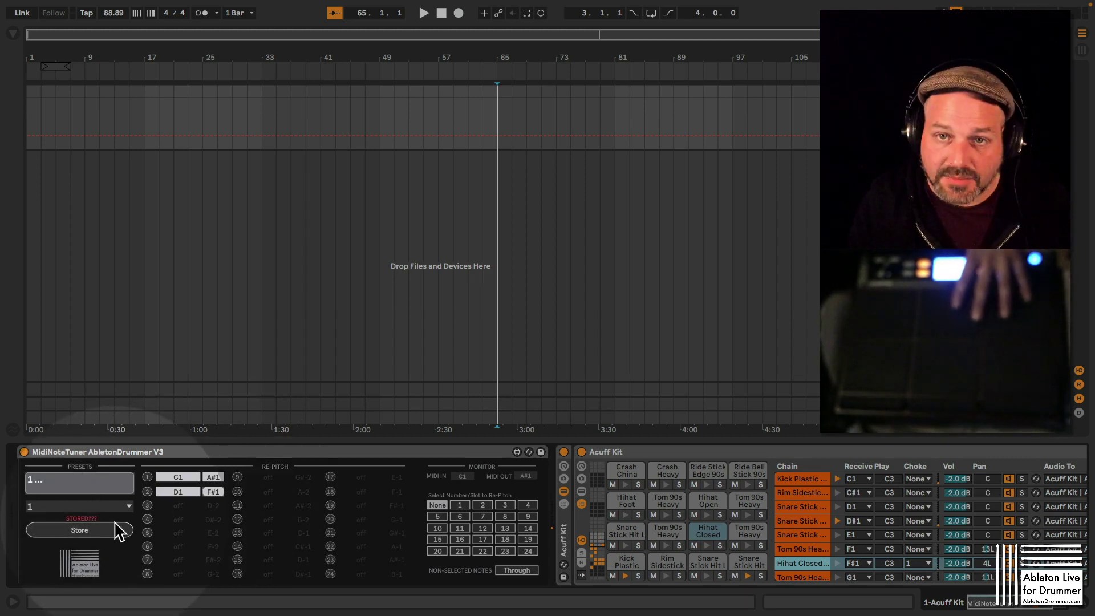
# - Name the tuner preset '1 HH'
pyautogui.click(50, 480)
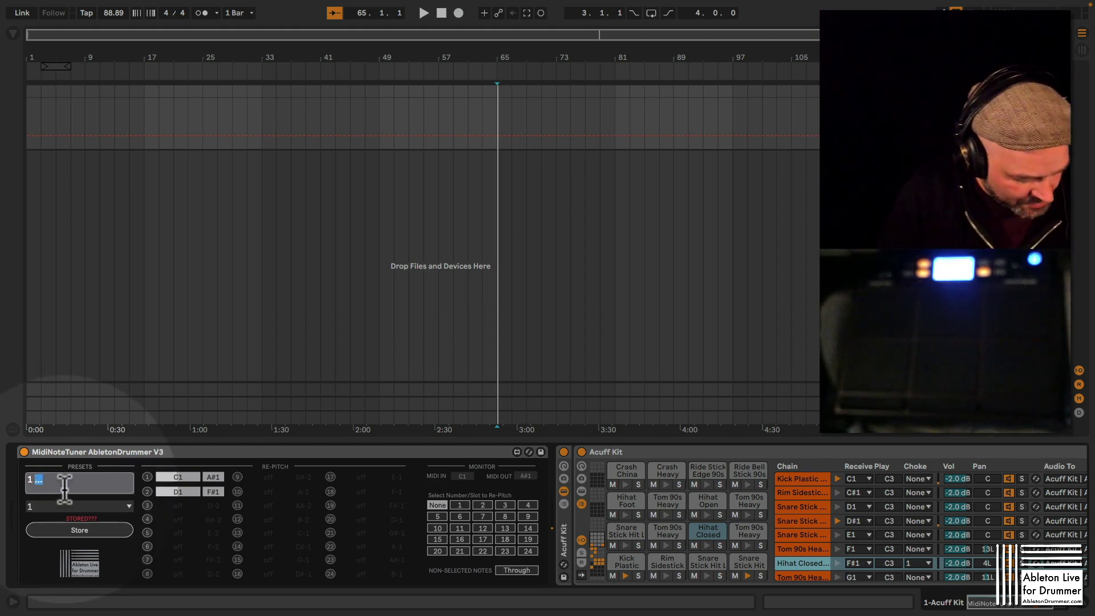
pyautogui.write('HH')
pyautogui.press('Return')
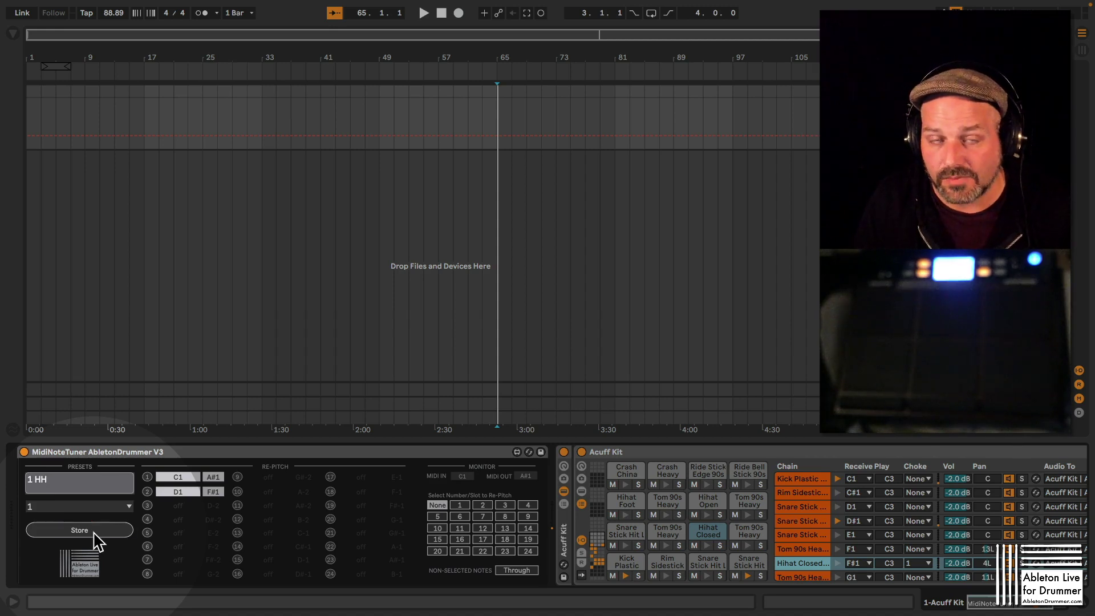
# - Switch to preset 2 and enable slot 1 to re-pitch C1 to A1
pyautogui.click(107, 507)
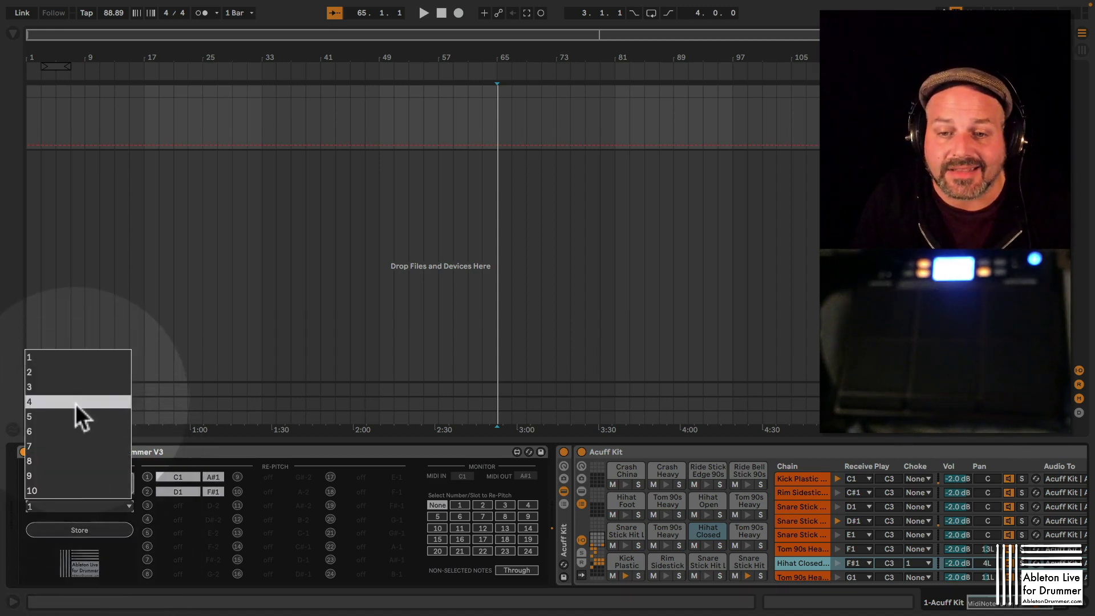
pyautogui.click(83, 372)
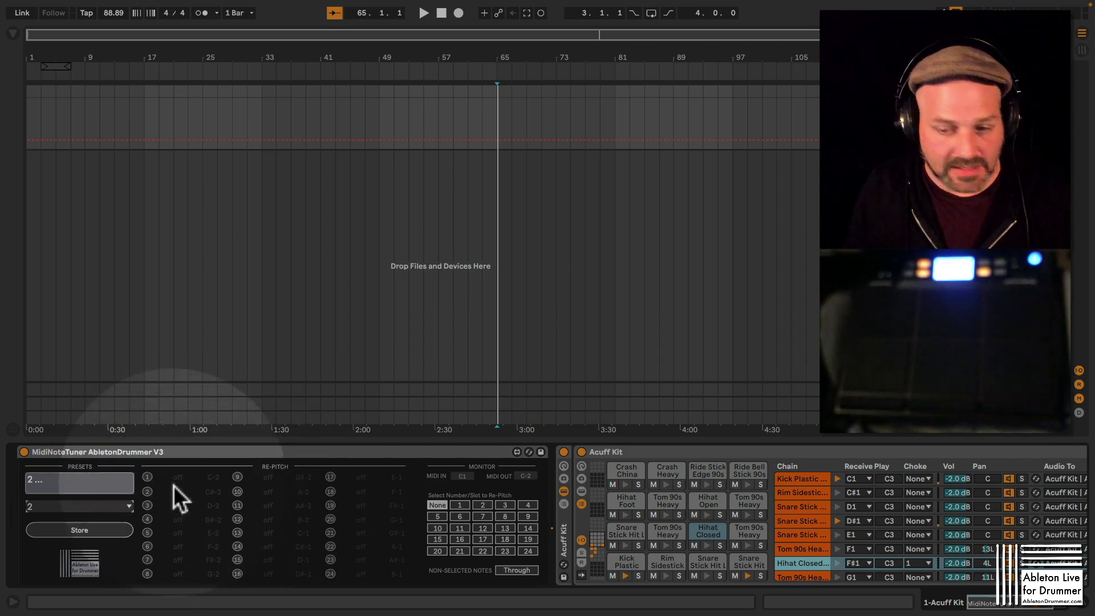
pyautogui.click(459, 505)
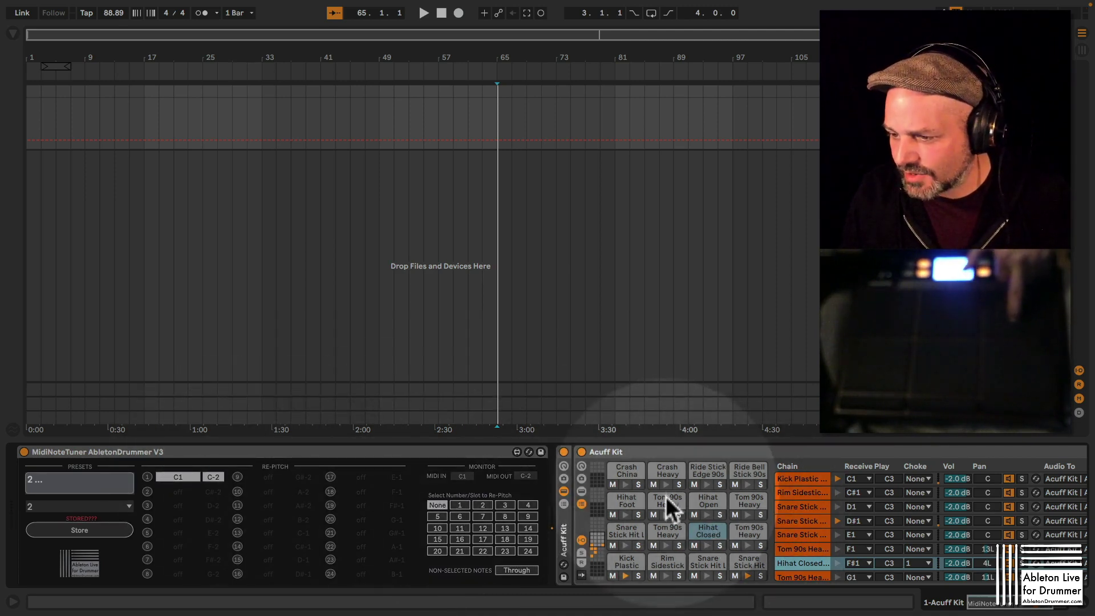
pyautogui.click(751, 506)
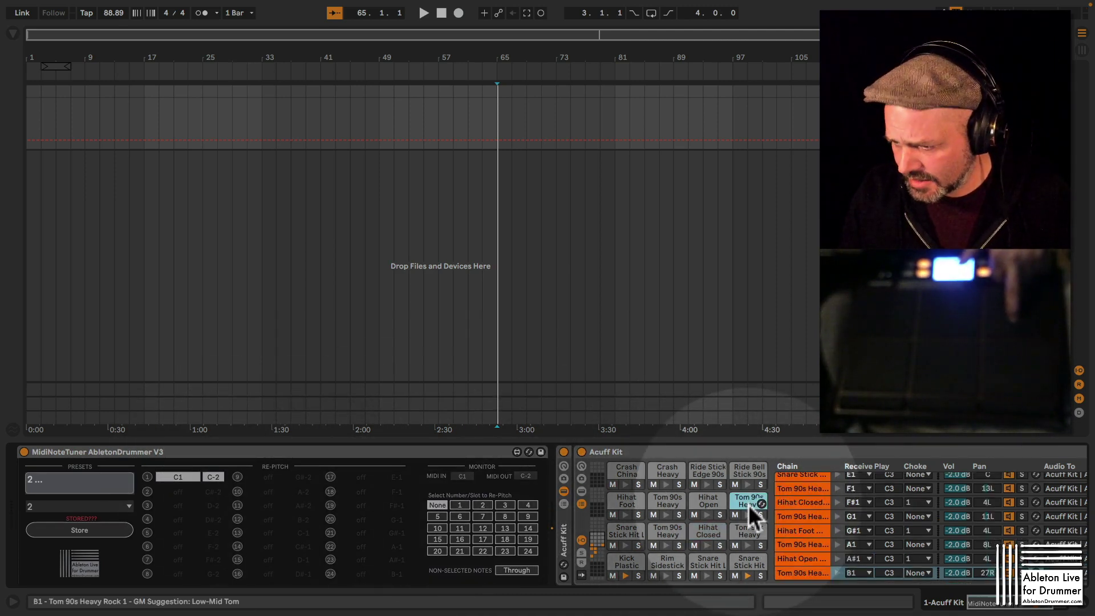
pyautogui.click(663, 498)
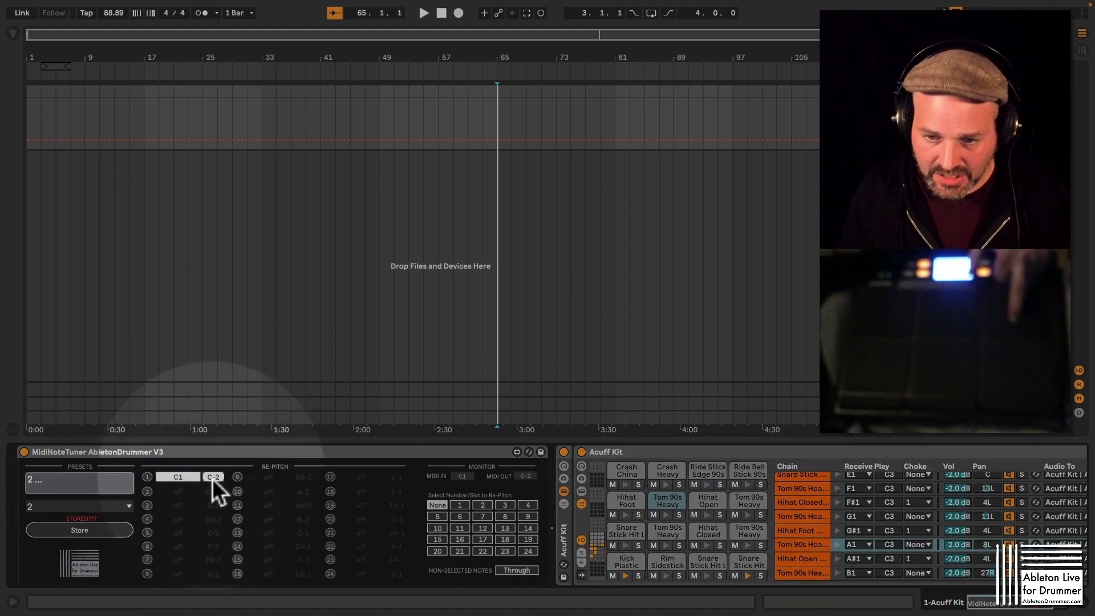
pyautogui.click(212, 478)
pyautogui.write('A1')
pyautogui.press('Return')
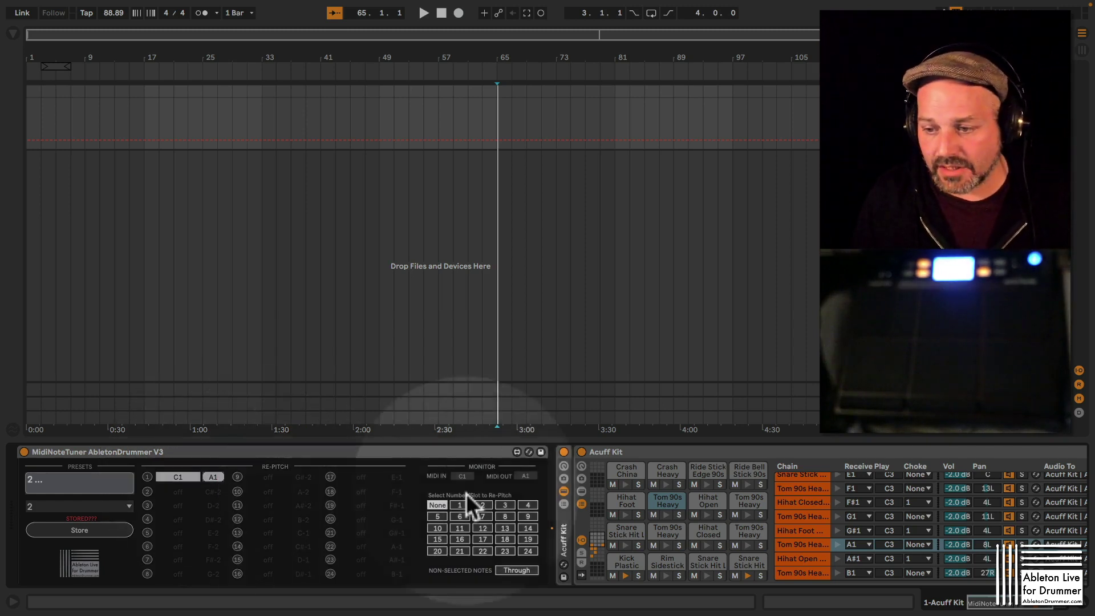
# - Set slot 2 to re-pitch D1 to B1 and enable a third mapping slot
pyautogui.click(484, 506)
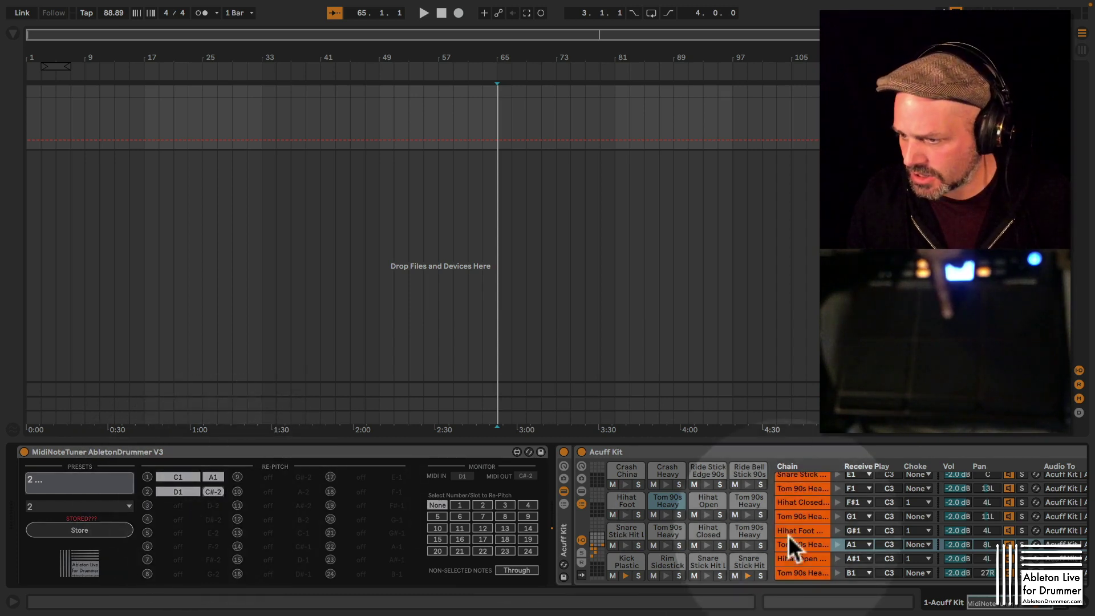
pyautogui.click(743, 501)
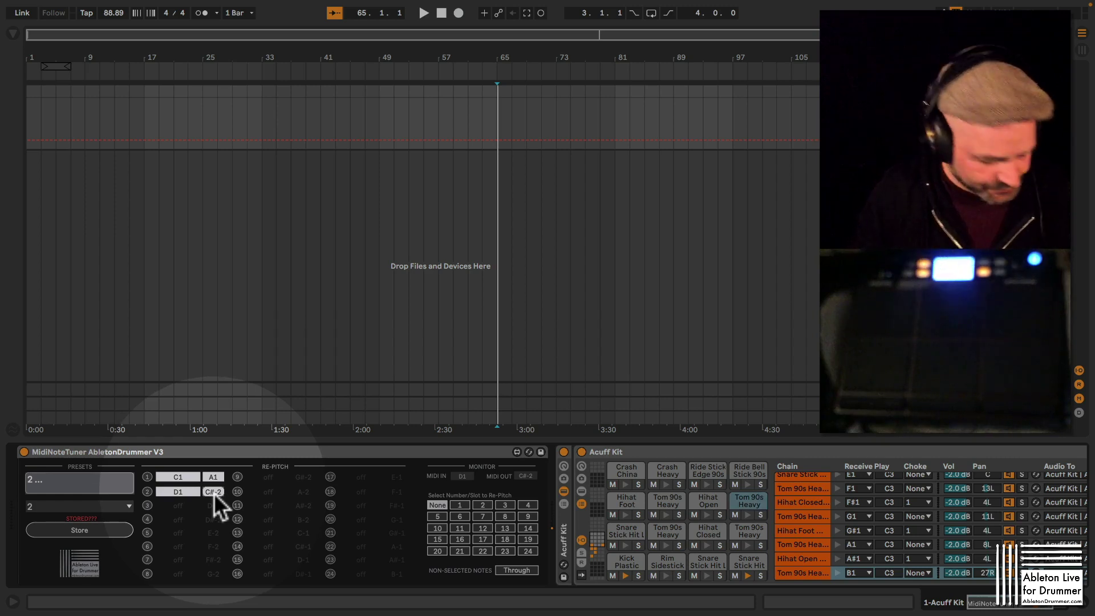
pyautogui.click(214, 492)
pyautogui.write('B1')
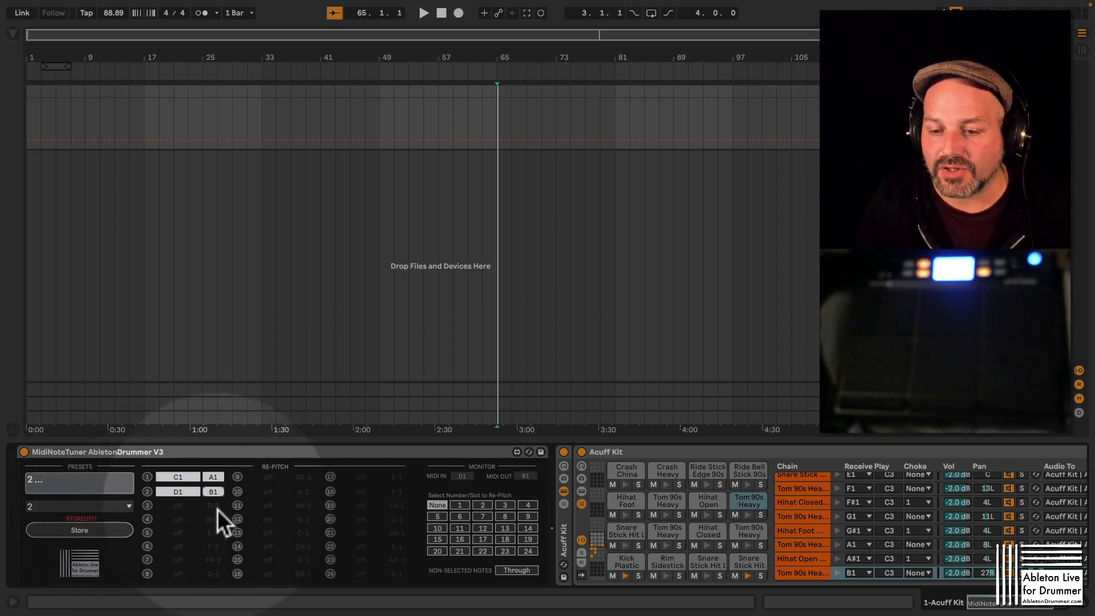
pyautogui.moveTo(217, 508); pyautogui.dragTo(215, 508)
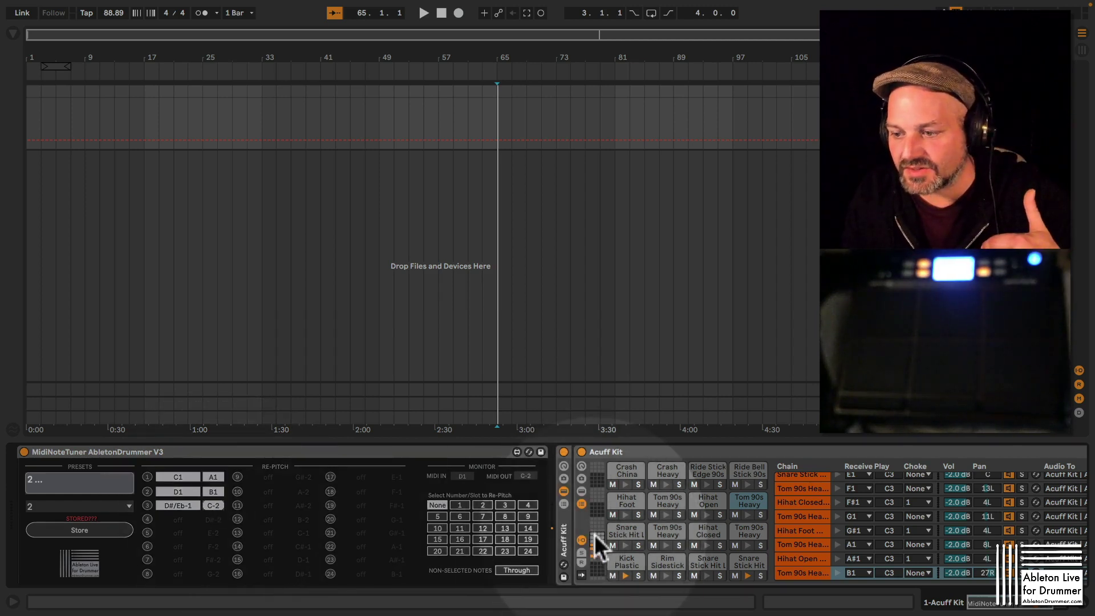
pyautogui.click(594, 550)
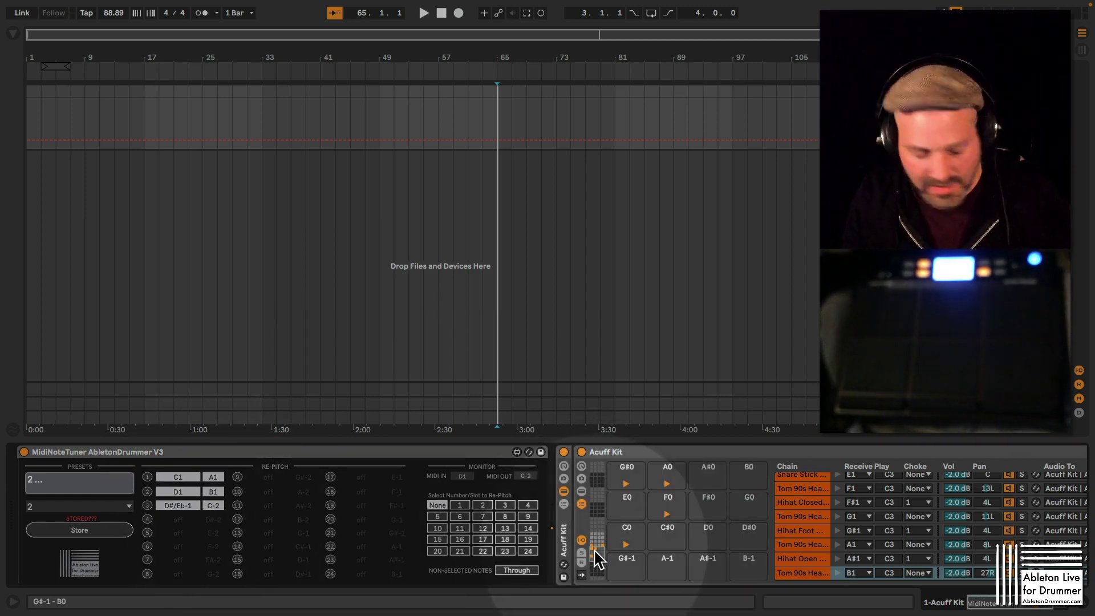
pyautogui.moveTo(594, 549); pyautogui.dragTo(596, 570)
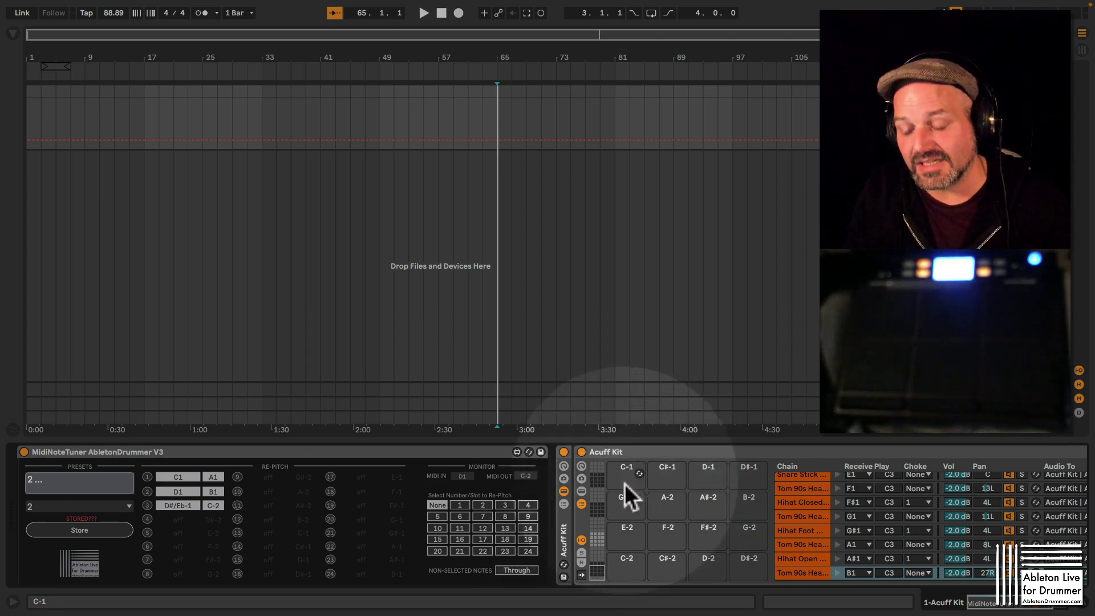
pyautogui.click(593, 571)
pyautogui.scroll(4, 597, 562)
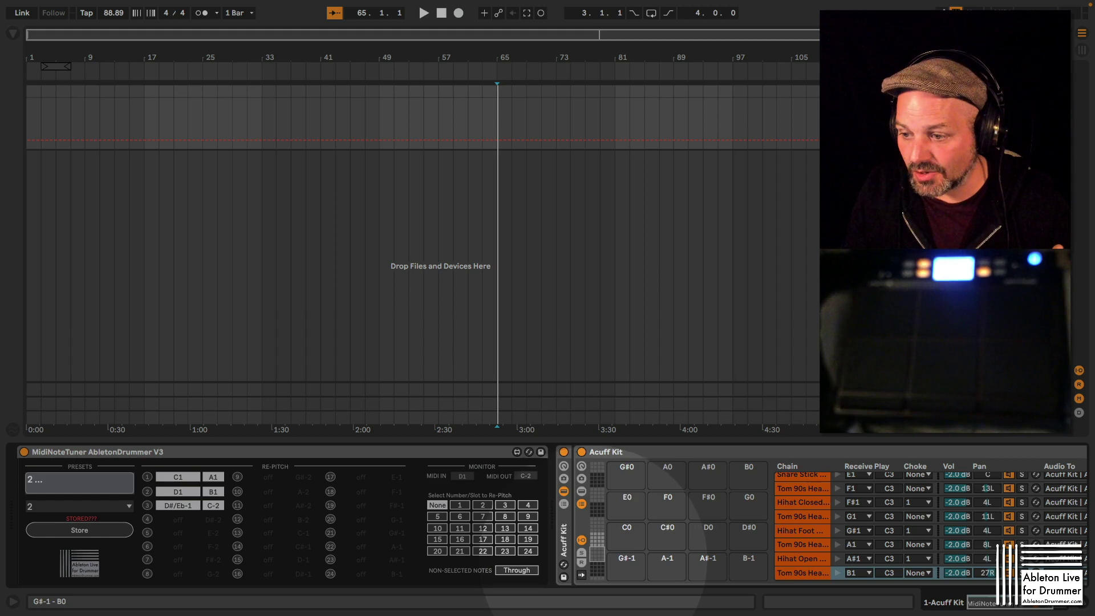
pyautogui.click(597, 541)
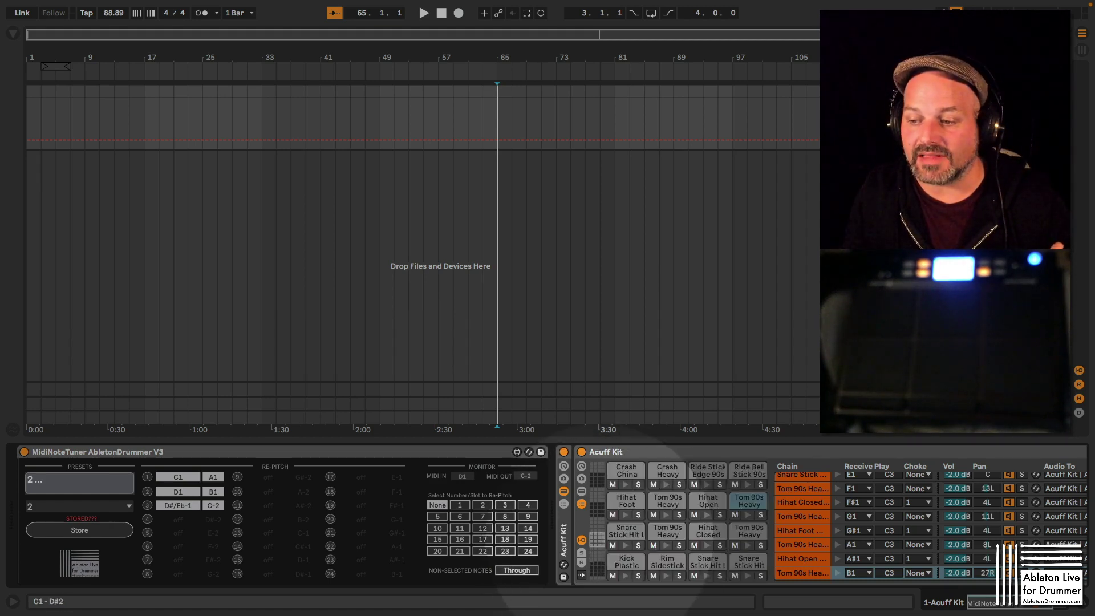
pyautogui.click(623, 563)
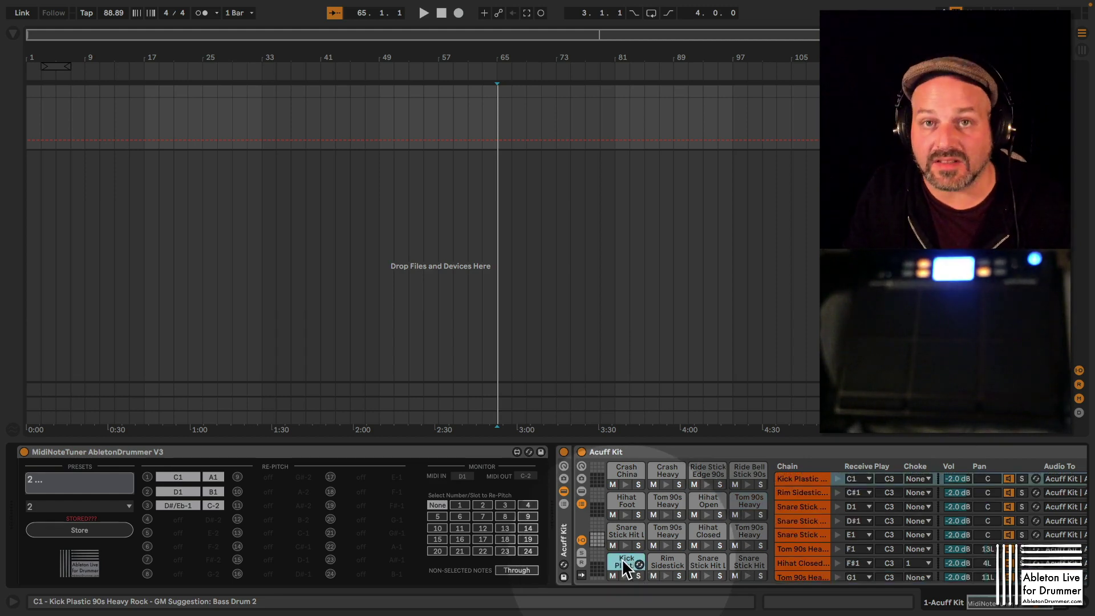
# - Set the third mapping's input note to off, keeping only C1→A1 and D1→B1
pyautogui.click(183, 505)
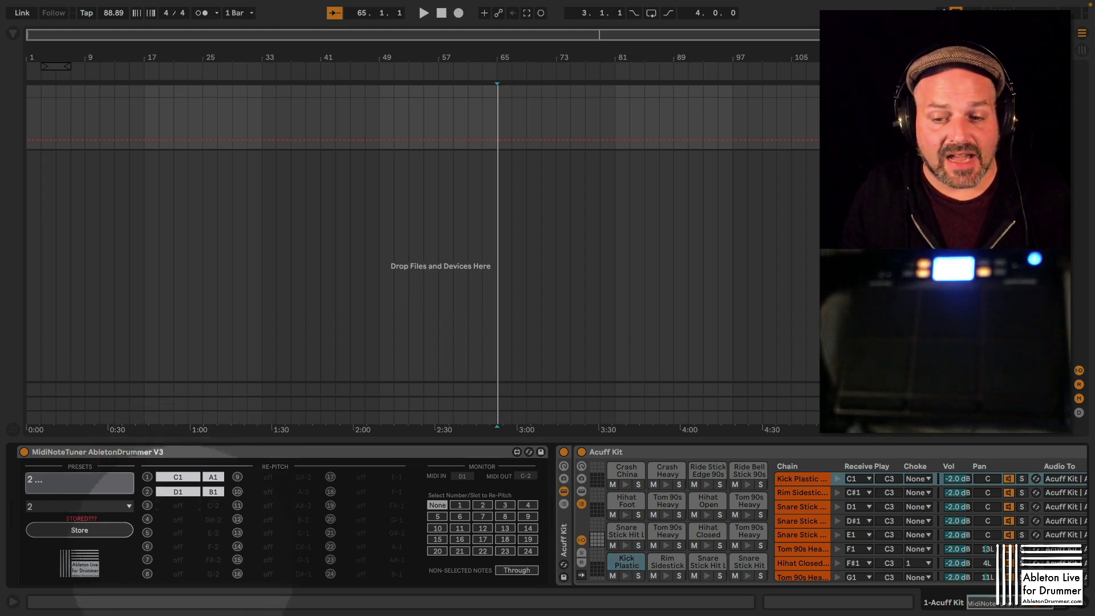
pyautogui.press('Delete')
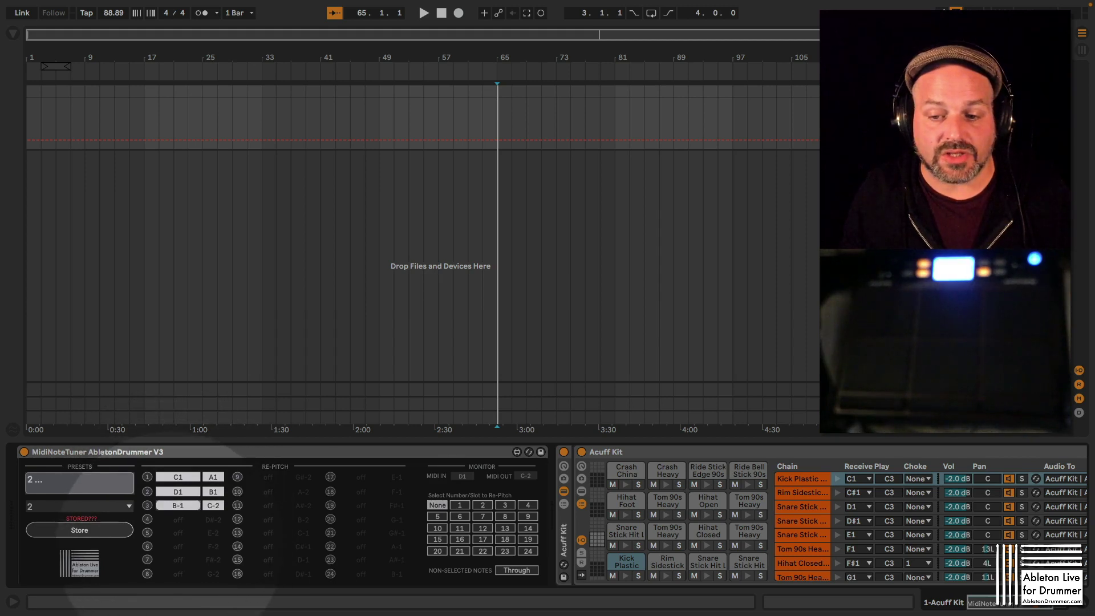
pyautogui.click(182, 505)
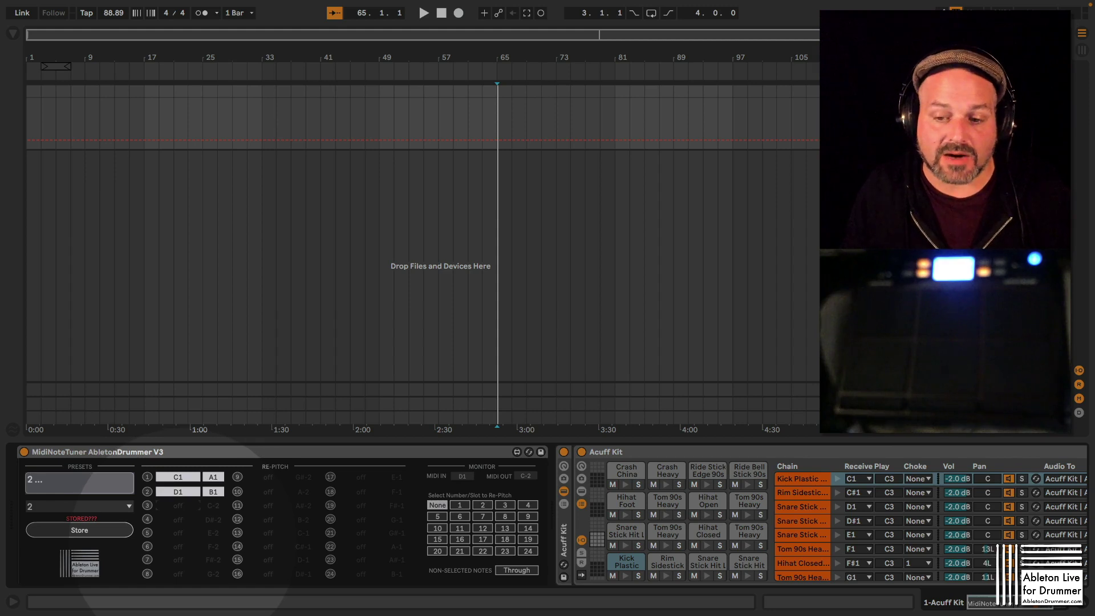
pyautogui.moveTo(183, 505); pyautogui.dragTo(182, 505)
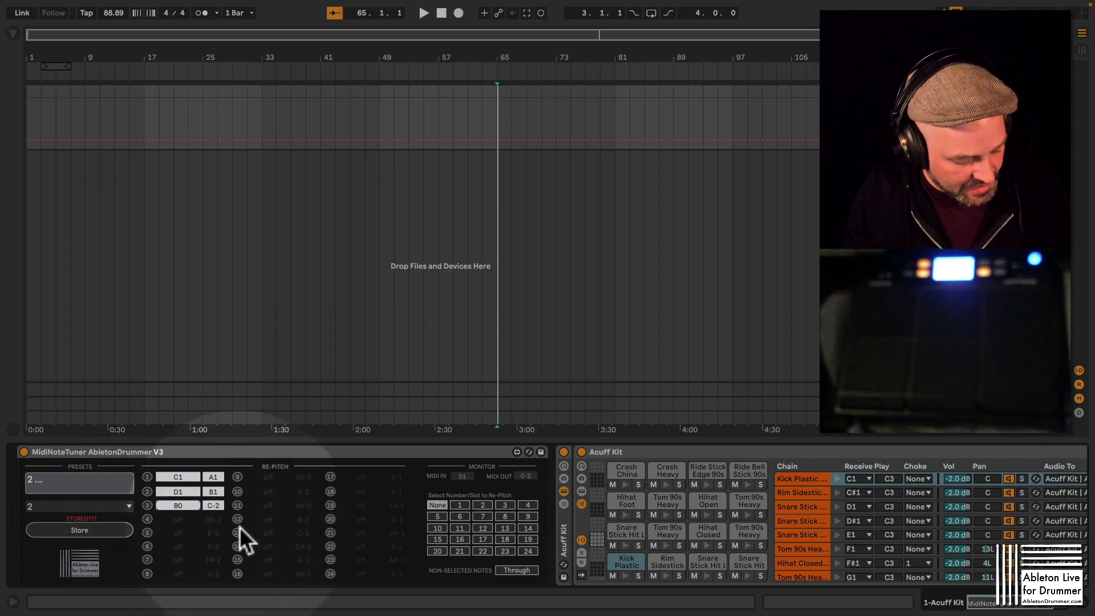
pyautogui.write('0')
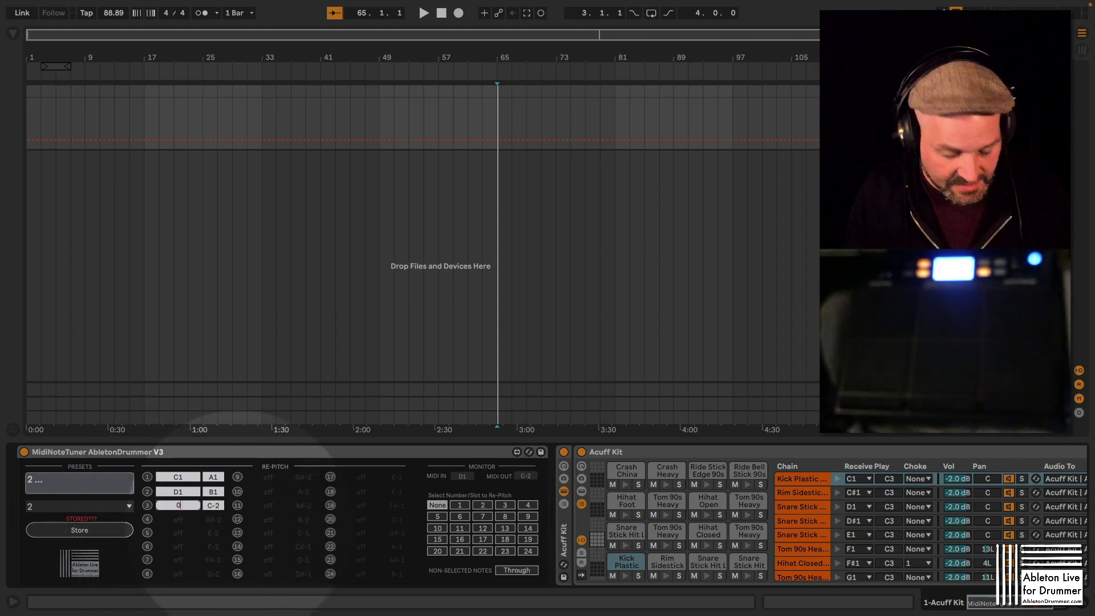
pyautogui.press('Return')
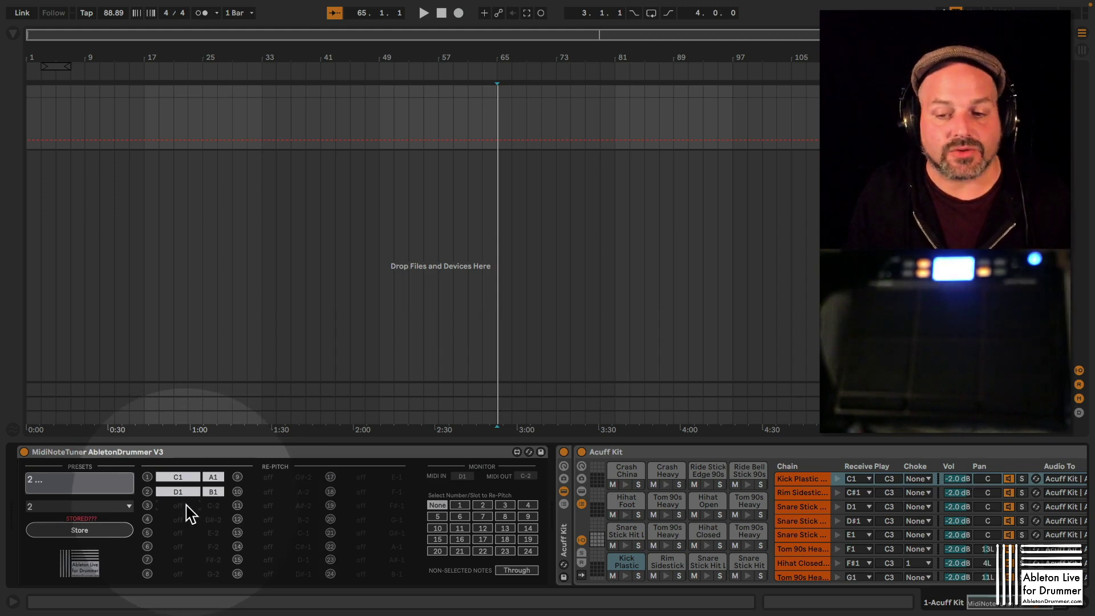
# - Replace the preset name's placeholder dots with 'Toms' and store it as preset 2
pyautogui.doubleClick(68, 482)
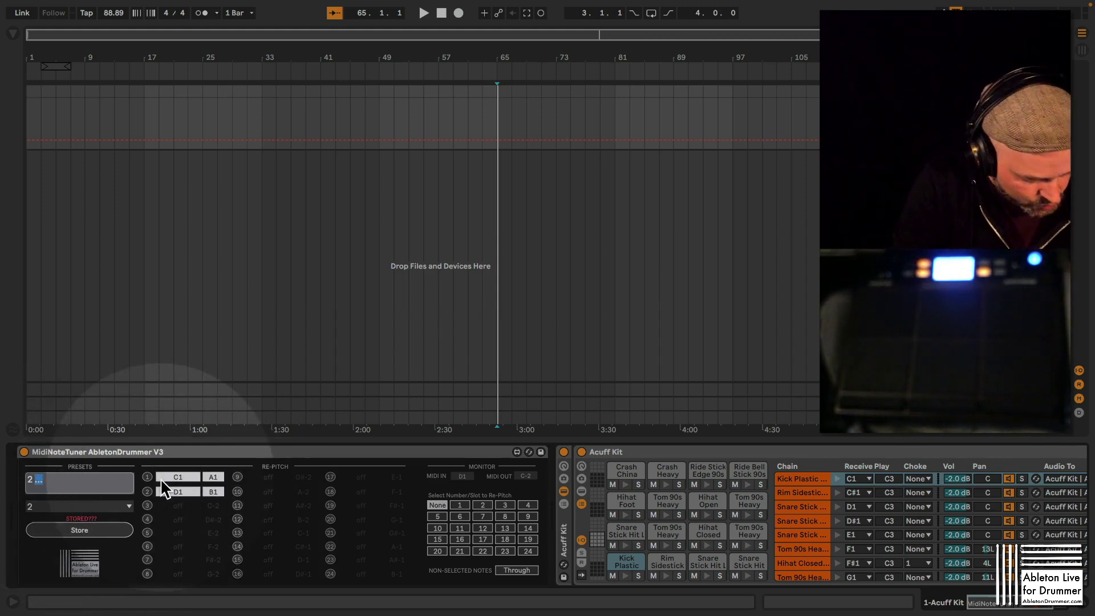
pyautogui.write('Toms')
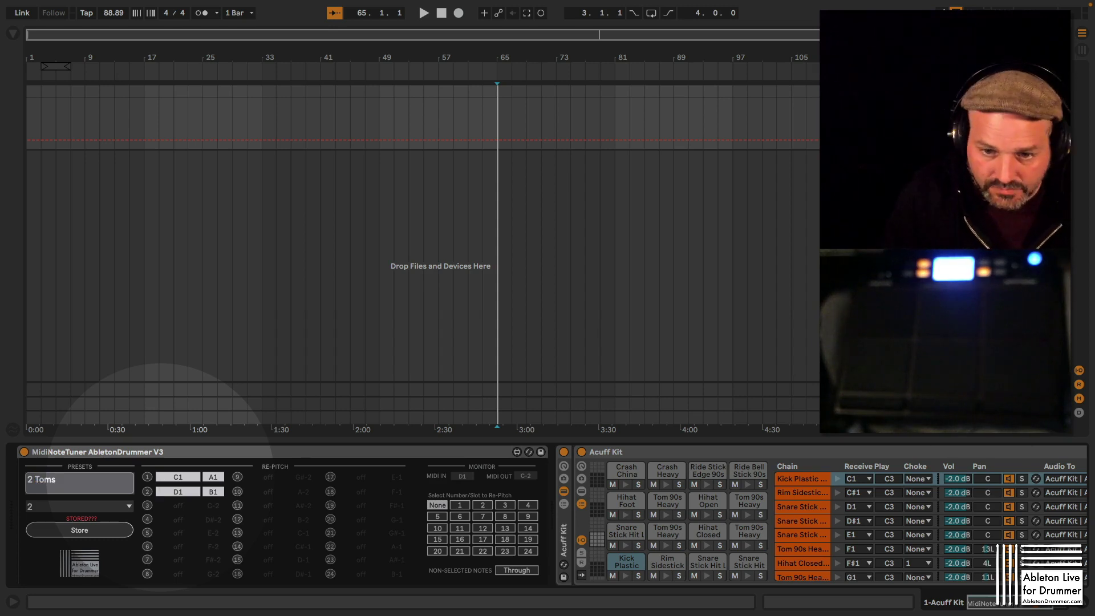
pyautogui.click(96, 531)
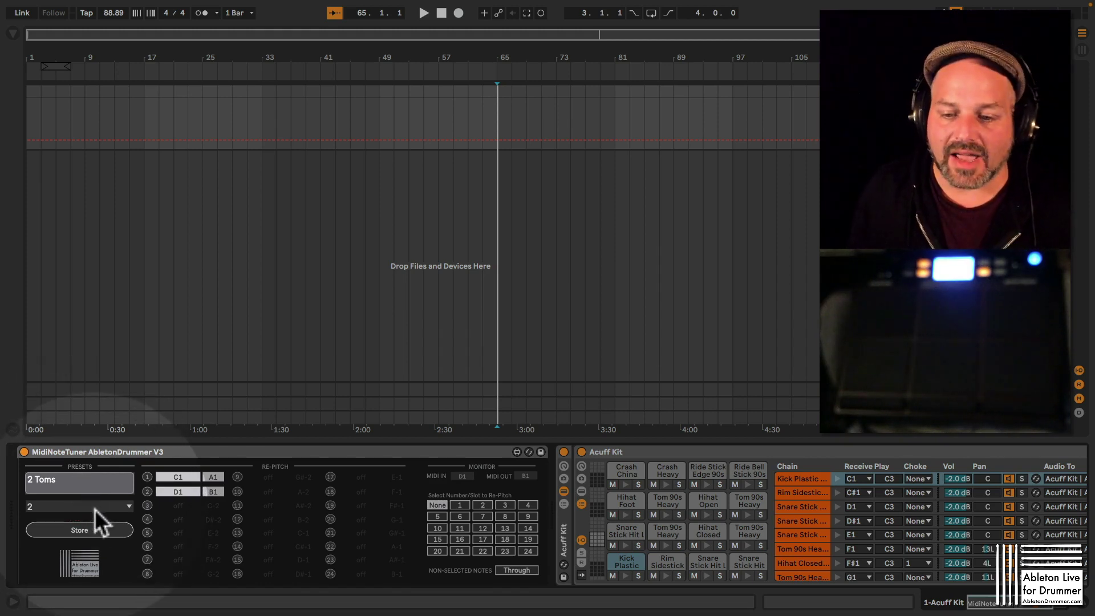
# - Switch the tuner back and forth between presets 1 HH and 2 Toms to compare them
pyautogui.click(95, 508)
pyautogui.click(90, 357)
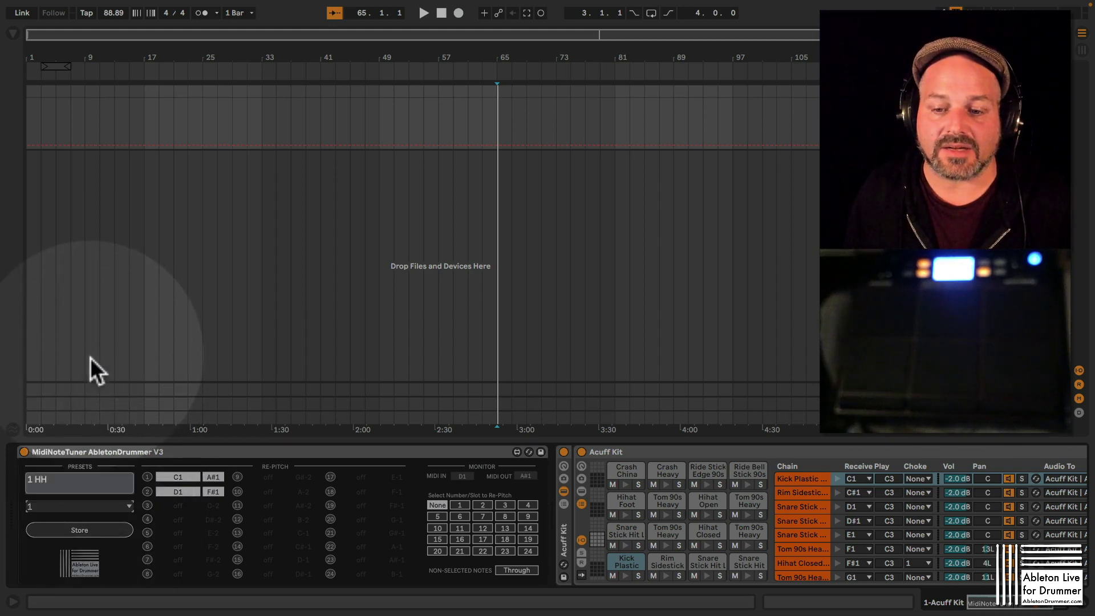
pyautogui.click(102, 507)
pyautogui.click(98, 371)
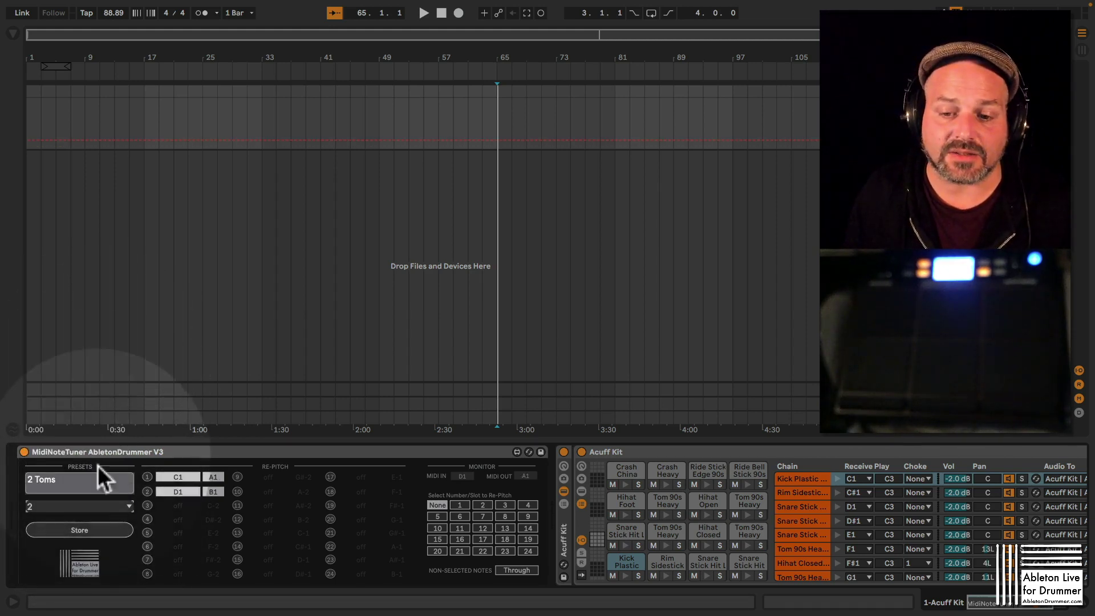
pyautogui.click(95, 507)
pyautogui.click(96, 358)
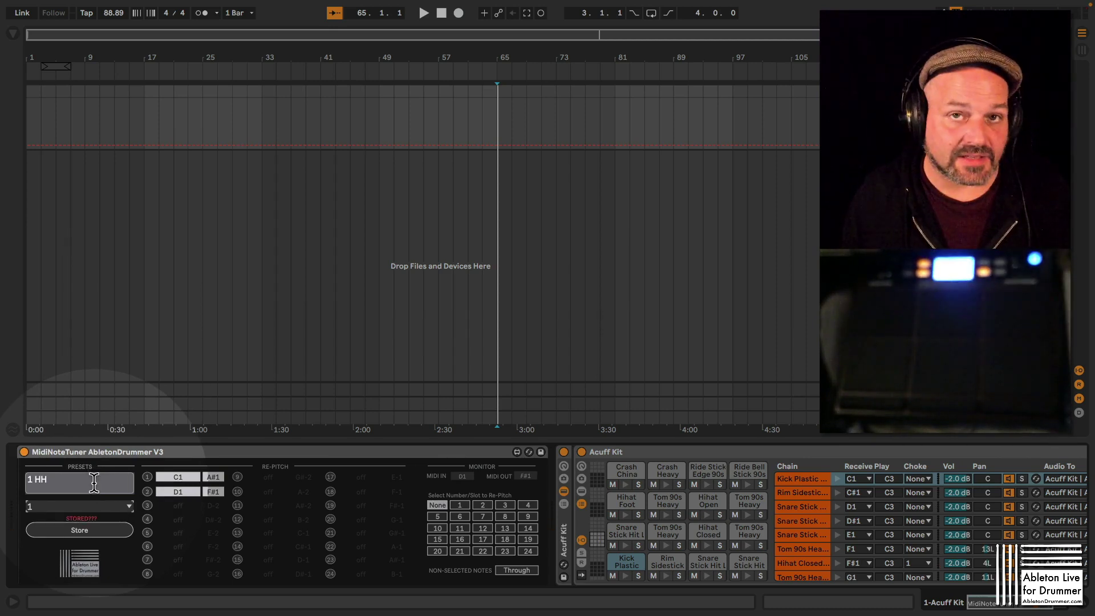
# - Recall preset 2 Toms and store it again
pyautogui.click(97, 506)
pyautogui.click(91, 373)
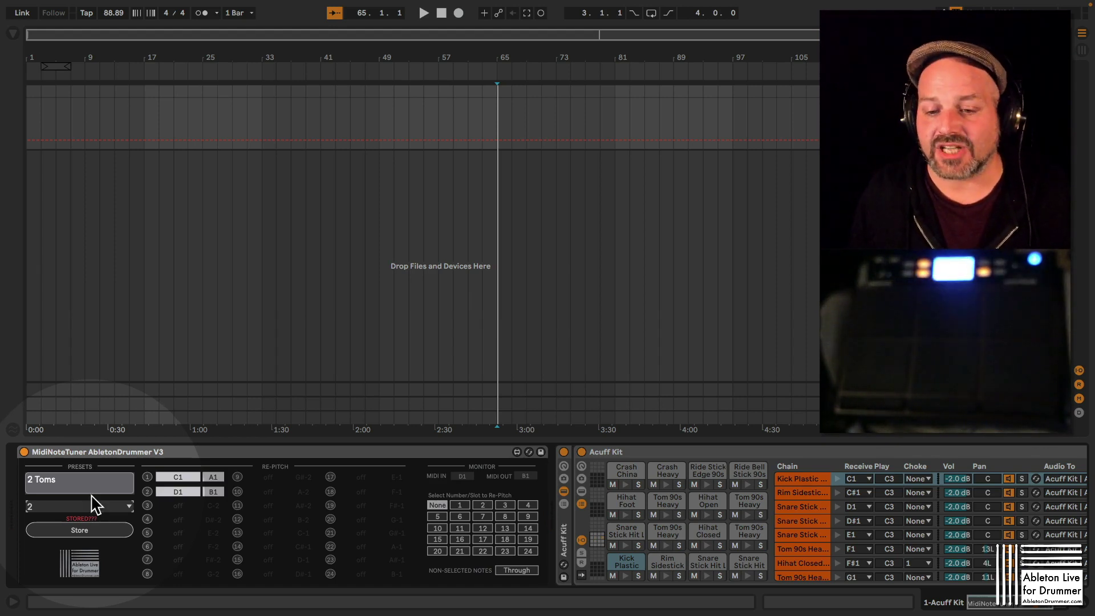
pyautogui.click(93, 528)
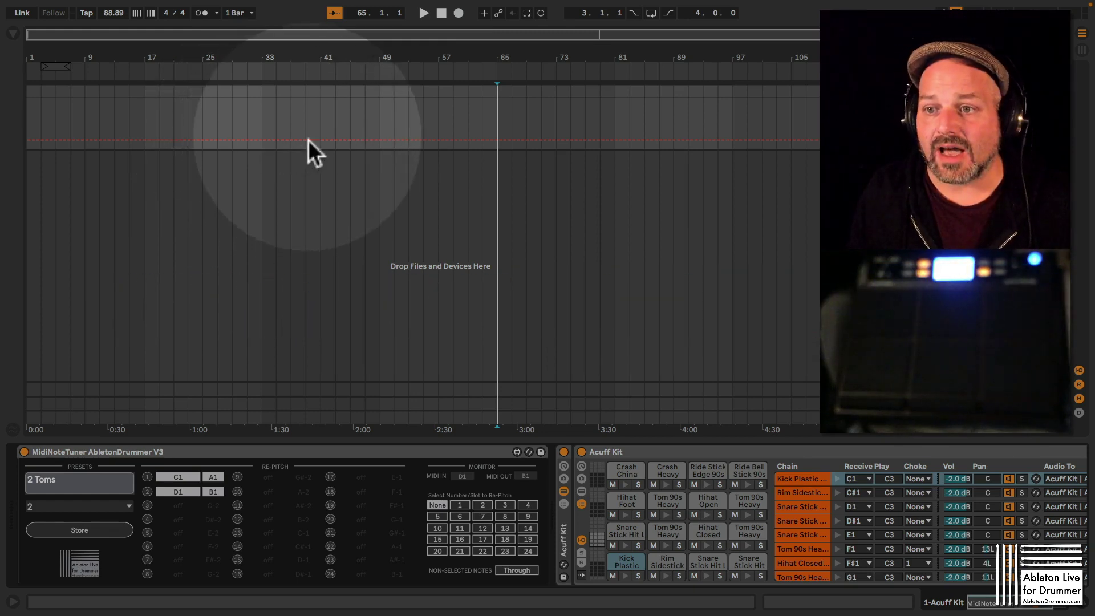
# - Add preset-selection breakpoints and lower the section before bar 49 to preset 1
pyautogui.click(380, 141)
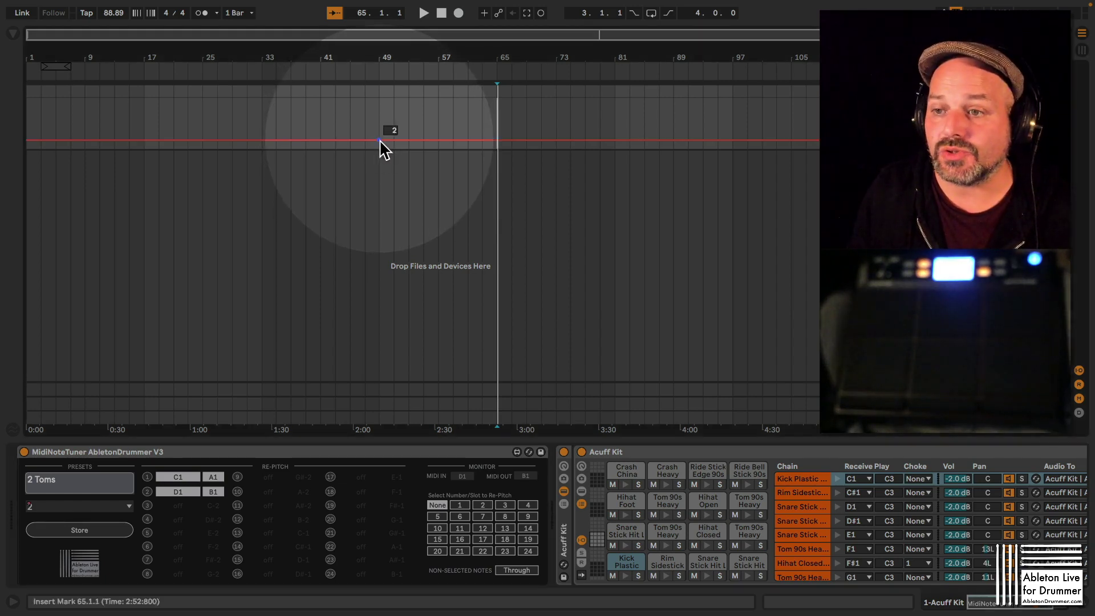
pyautogui.click(292, 140)
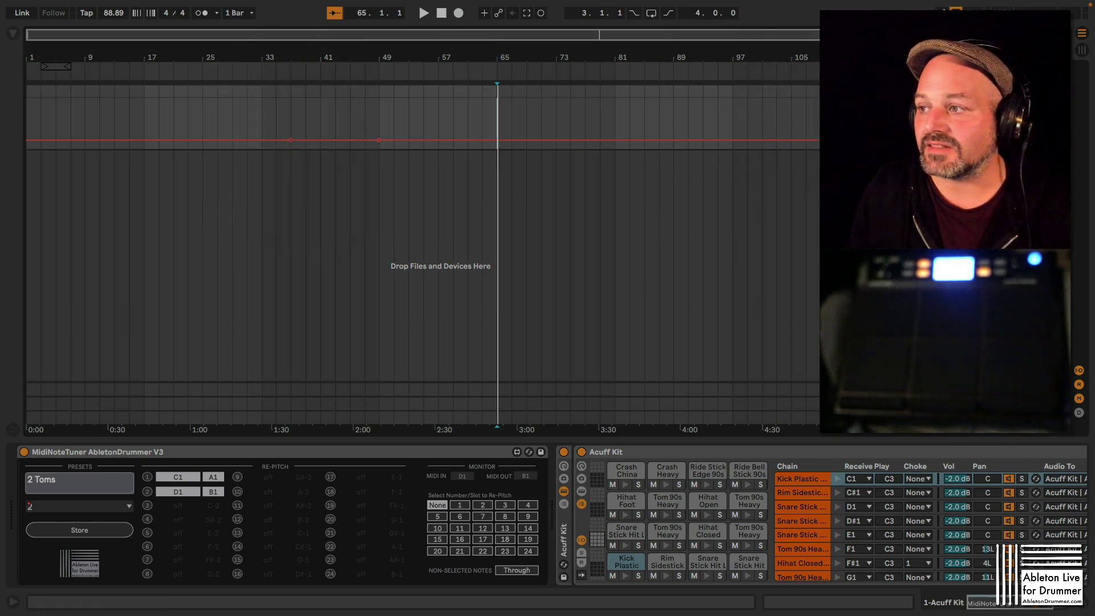
pyautogui.press('a')
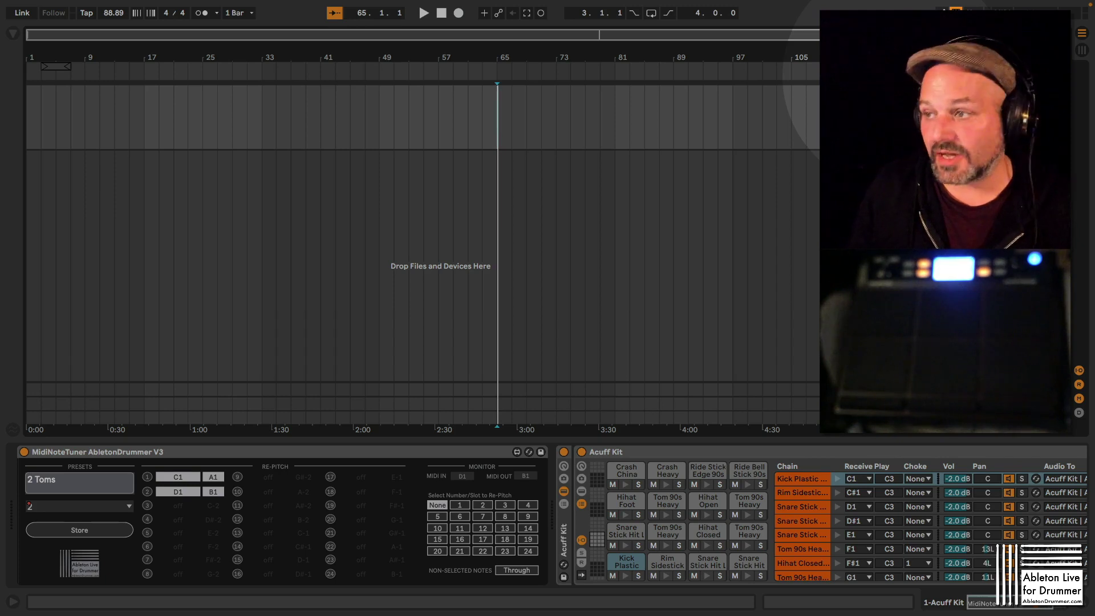
pyautogui.press('a')
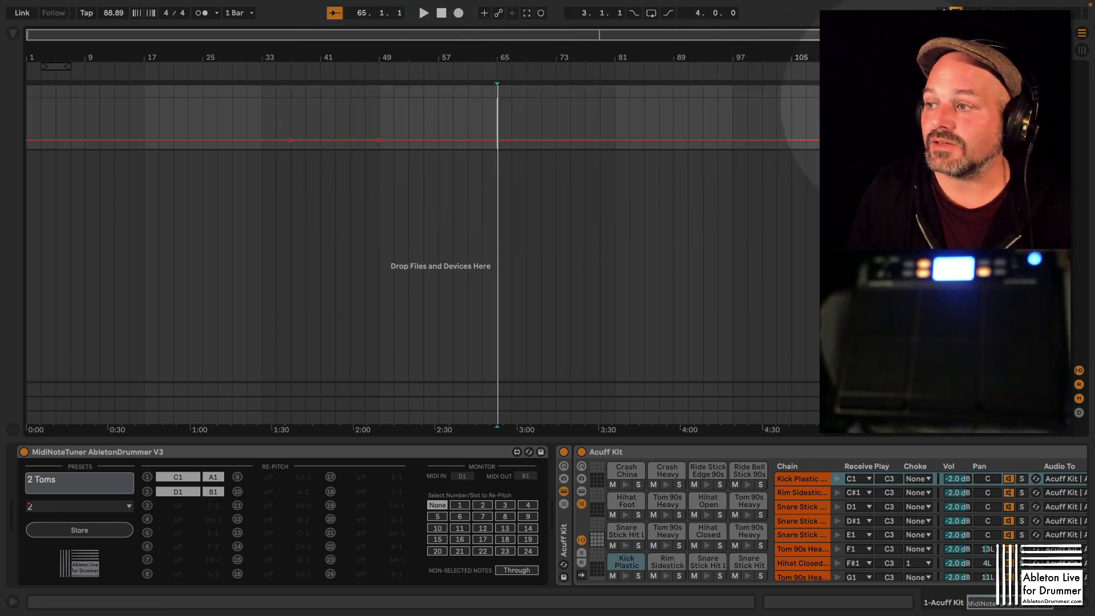
pyautogui.click(867, 126)
pyautogui.press('Escape')
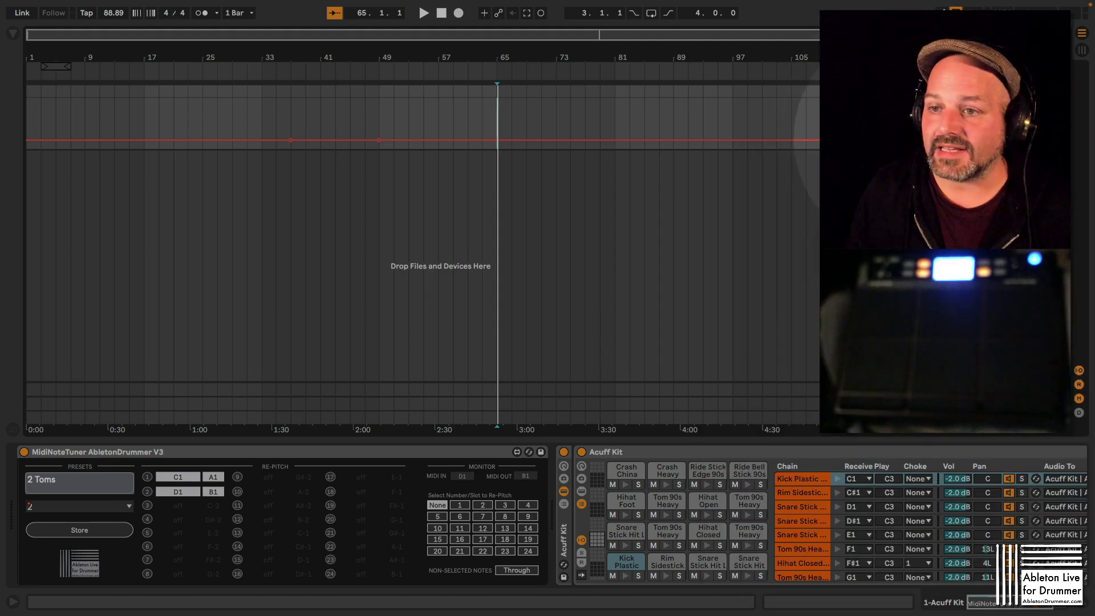
pyautogui.click(292, 141)
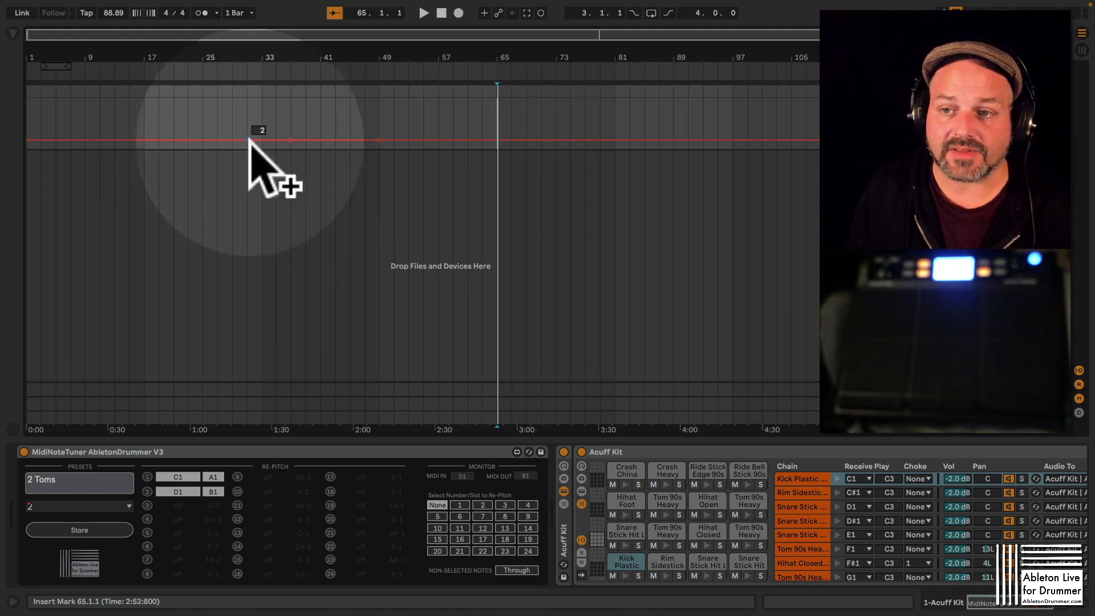
pyautogui.moveTo(292, 144)
pyautogui.mouseDown()
pyautogui.moveTo(291, 120)
pyautogui.moveTo(291, 145)
pyautogui.mouseUp()
# - Play the arrangement from bar 41 past bar 49, then stop
pyautogui.click(315, 126)
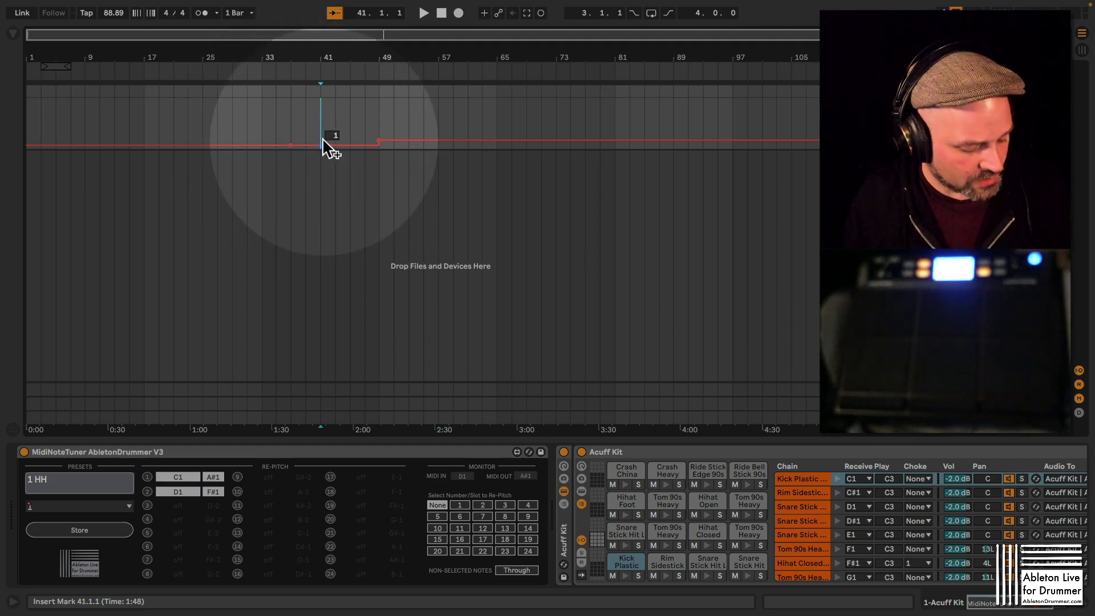
pyautogui.press('space')
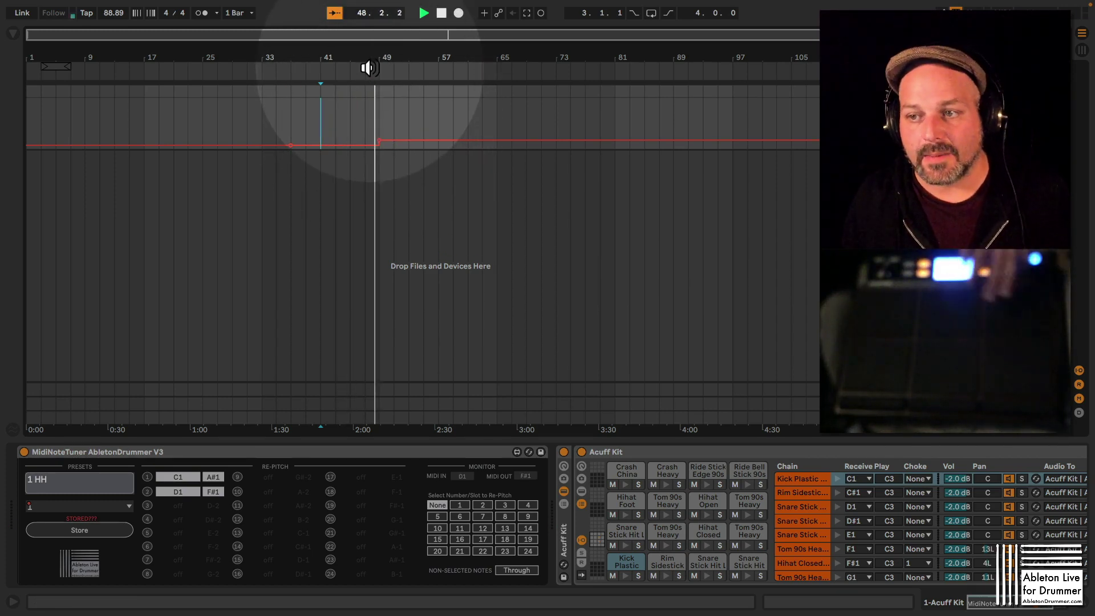
pyautogui.moveTo(66, 497); pyautogui.dragTo(61, 491)
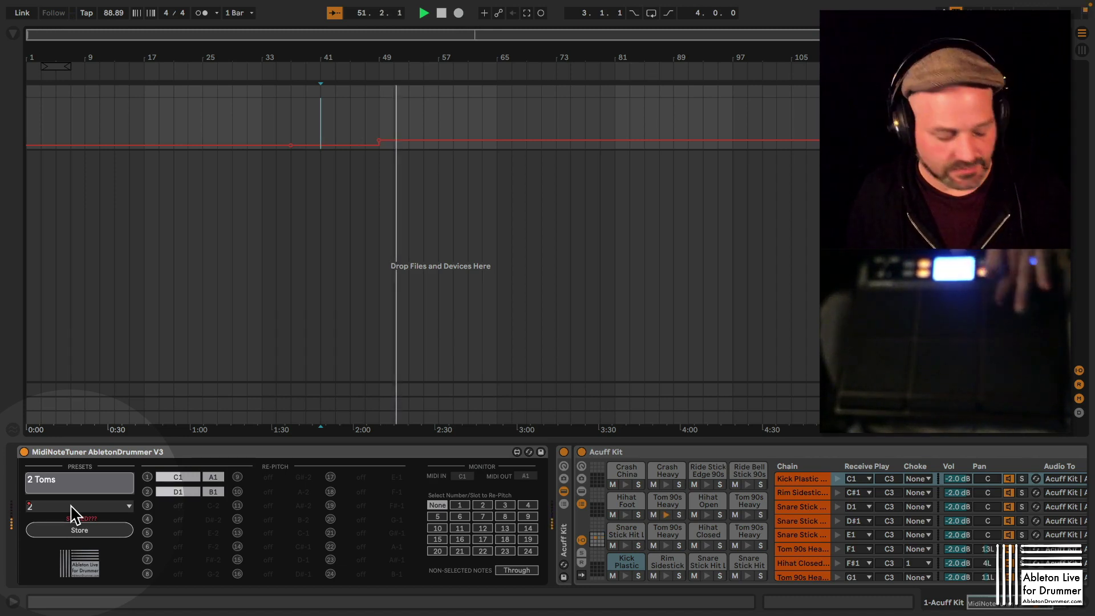
pyautogui.press('space')
# - Select a time range from bar 31 to bar 59
pyautogui.scroll(1, 74, 506)
pyautogui.moveTo(251, 134); pyautogui.dragTo(321, 123)
pyautogui.keyDown('shift'); pyautogui.click(454, 110); pyautogui.keyUp('shift')
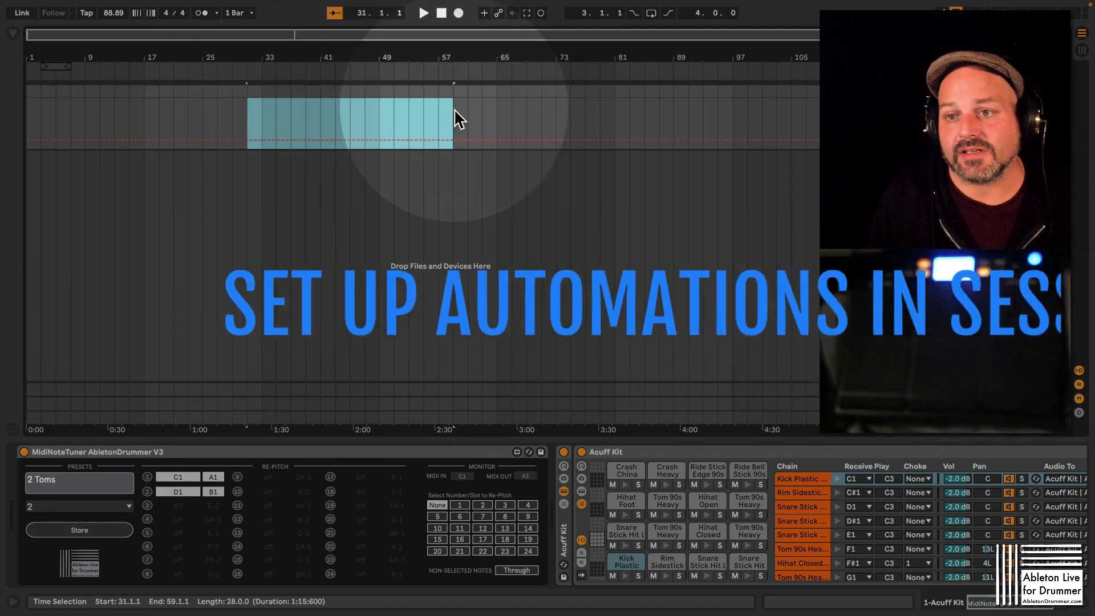
# - In Session view, duplicate Acuff Kit's first clip into slot 2 and create an empty MIDI clip in slot 3
pyautogui.press('Tab')
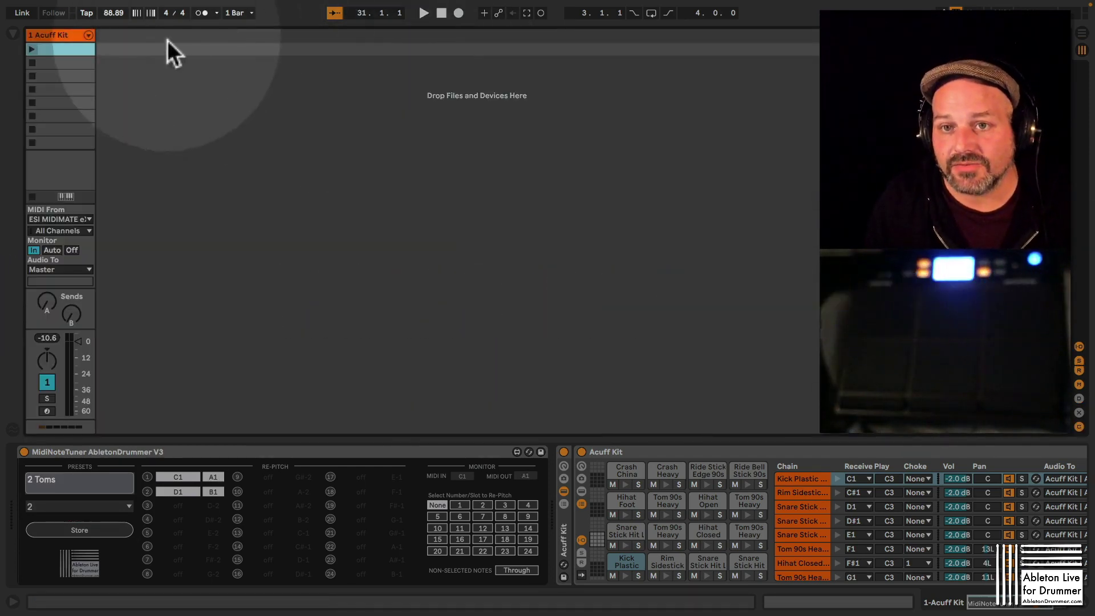
pyautogui.click(67, 49)
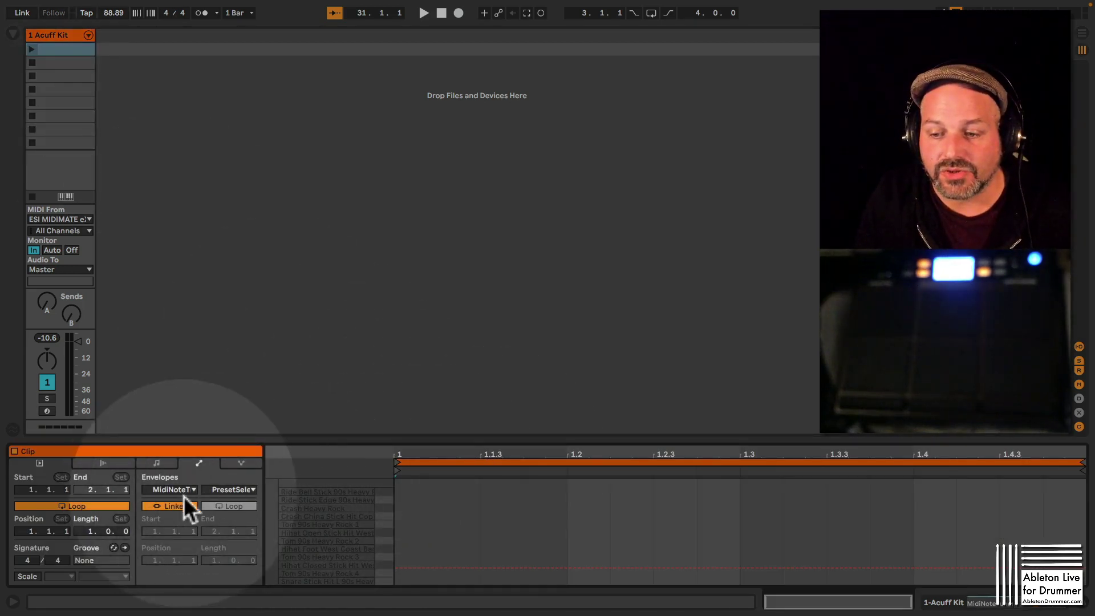
pyautogui.click(157, 463)
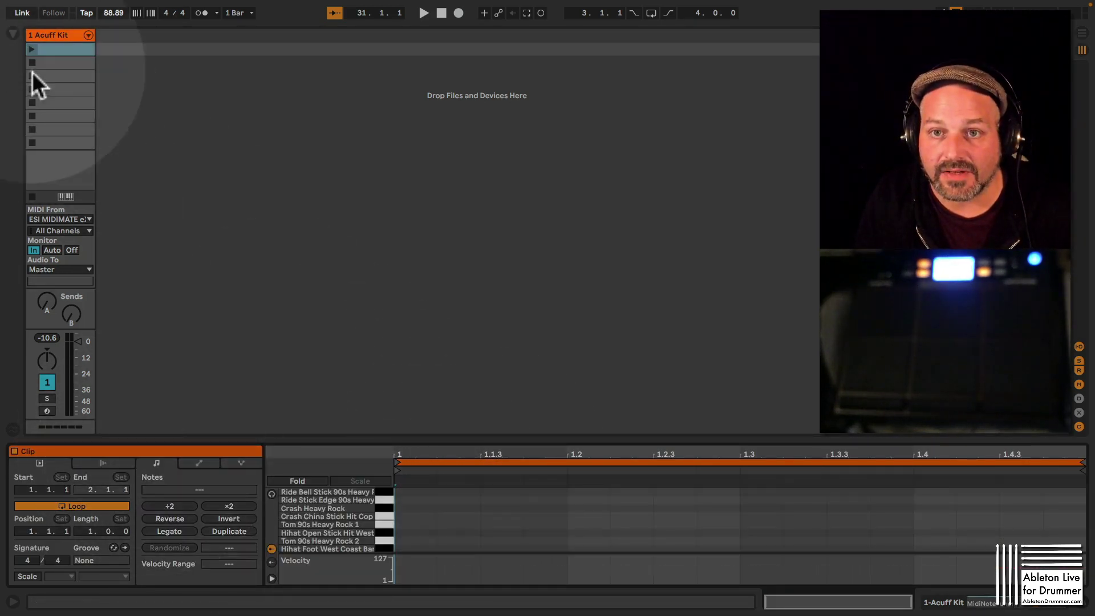
pyautogui.hotkey('ctrl', 'd')
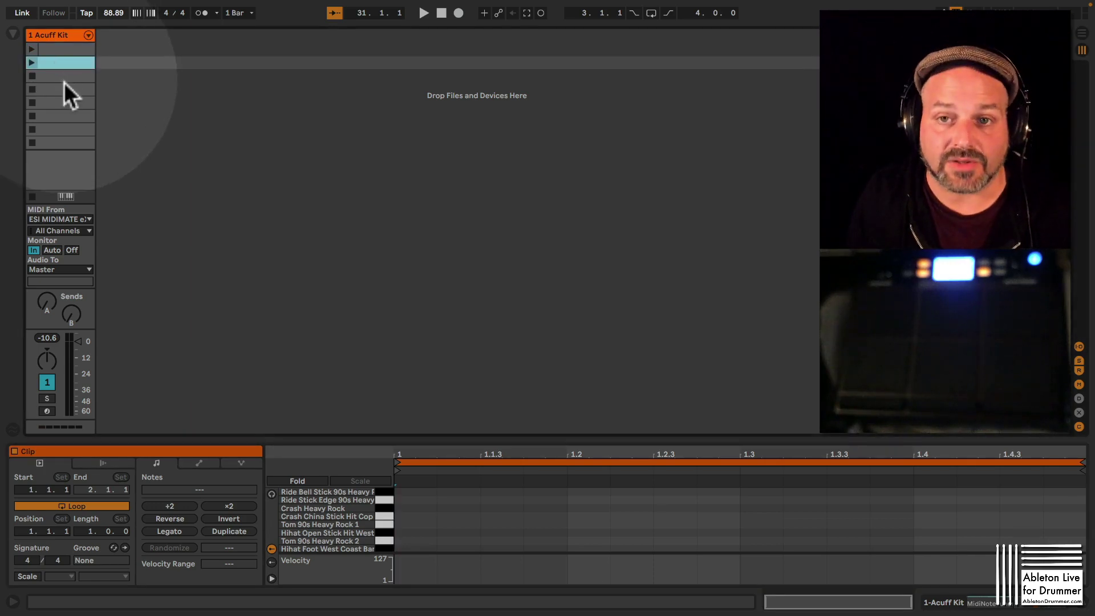
pyautogui.click(64, 82)
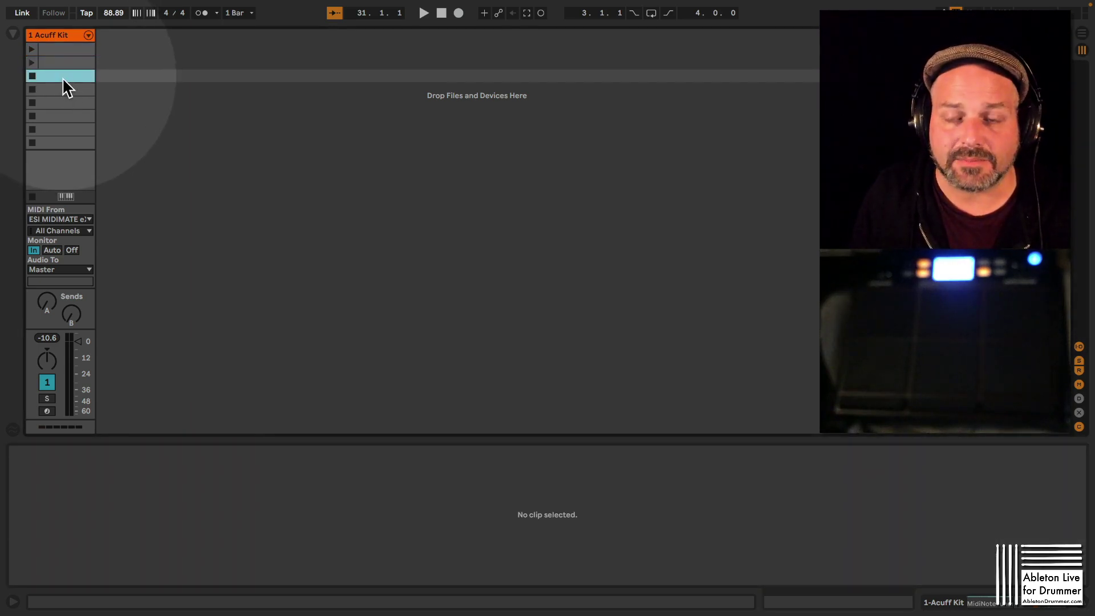
pyautogui.doubleClick(63, 77)
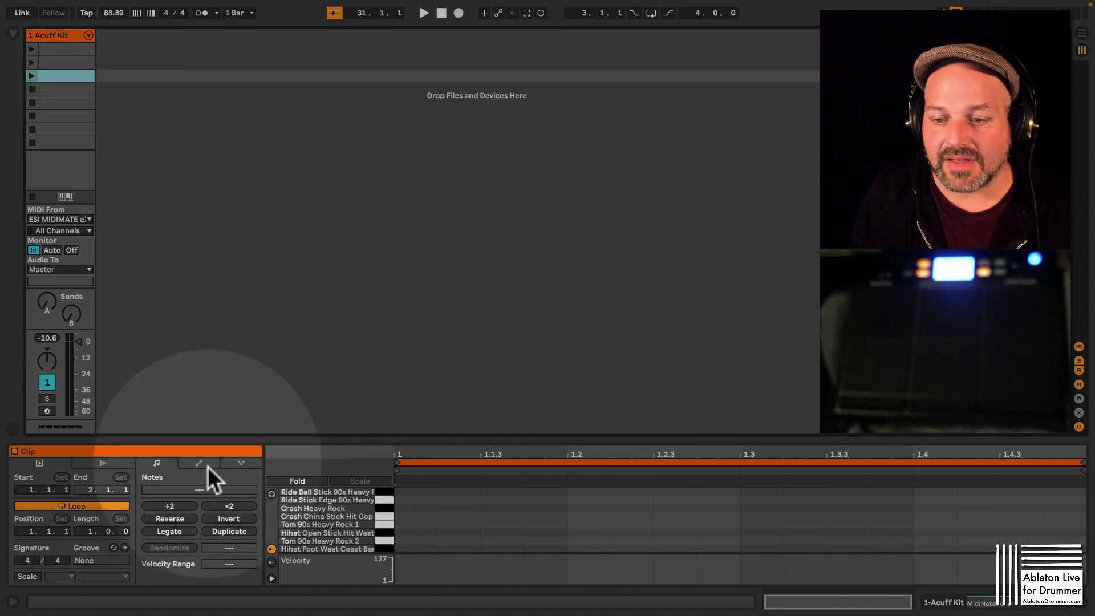
# - Point the third clip's envelope at MidiNoteTuner's PresetSelection parameter
pyautogui.click(200, 465)
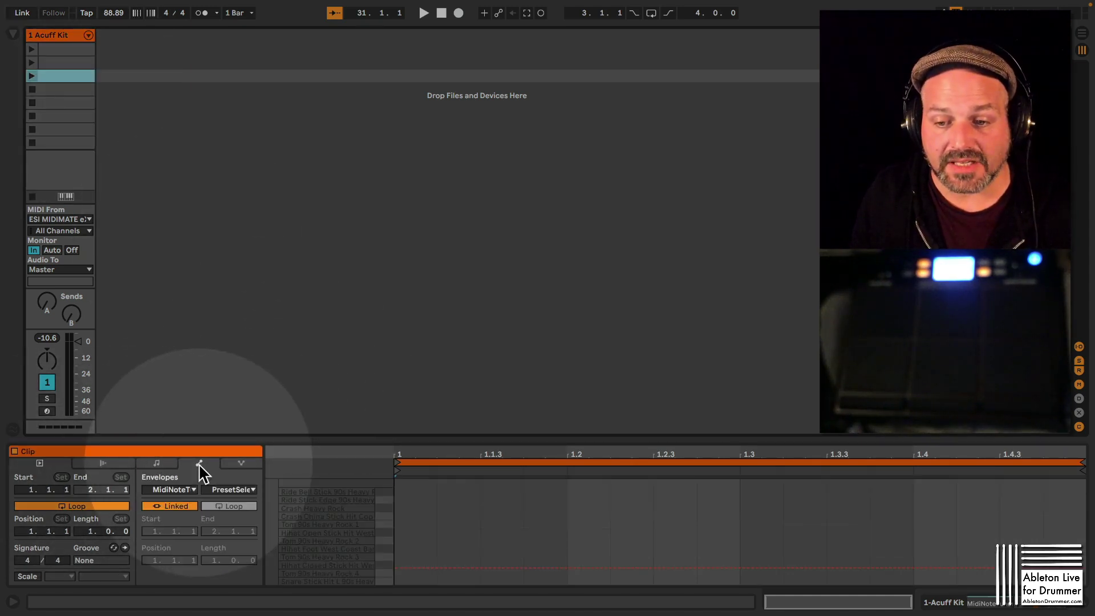
pyautogui.click(188, 489)
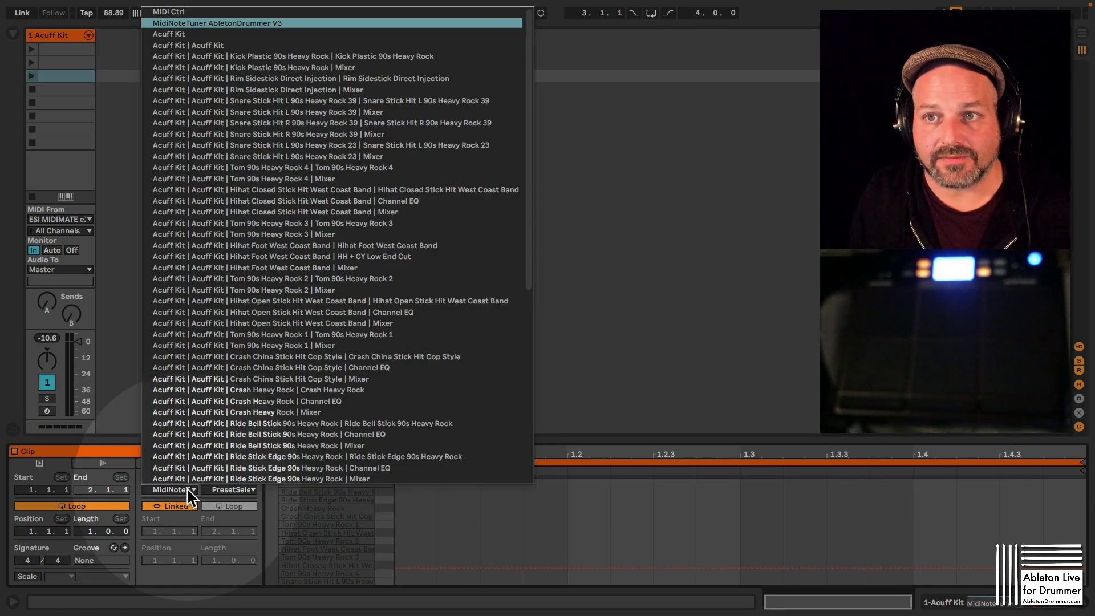
pyautogui.click(213, 23)
pyautogui.click(239, 491)
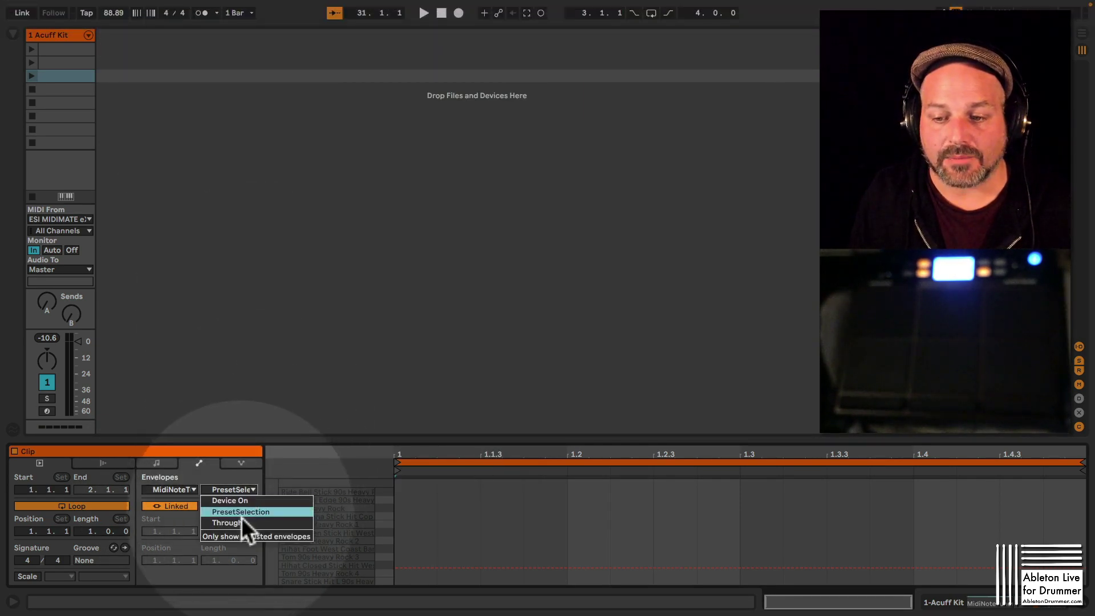
pyautogui.click(244, 521)
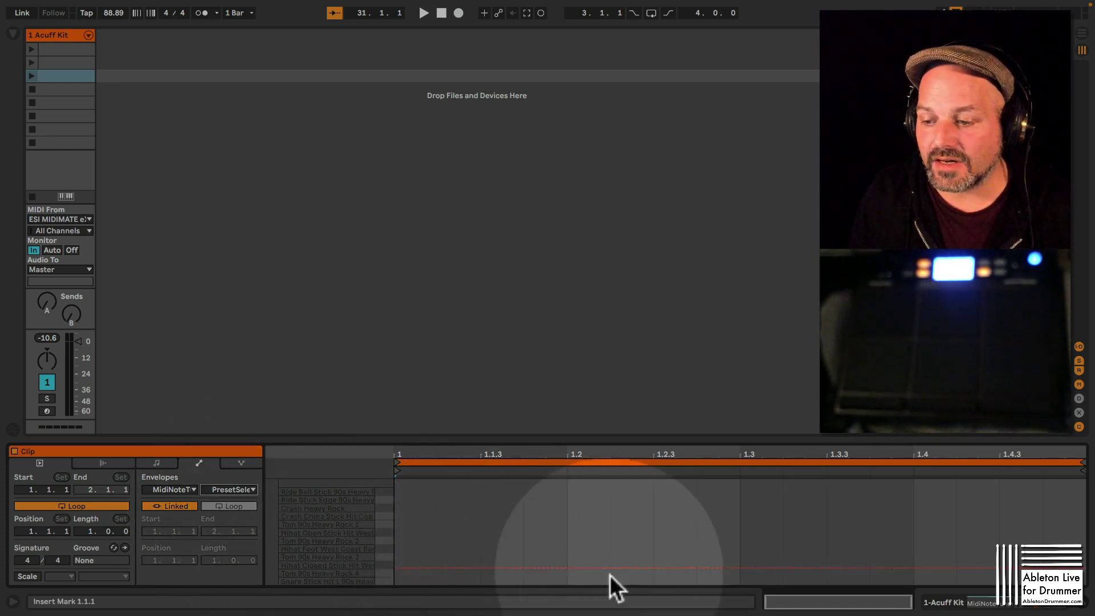
# - Add a breakpoint at beat 1.3, set the envelope before it to 1, and launch slot 3
pyautogui.click(735, 568)
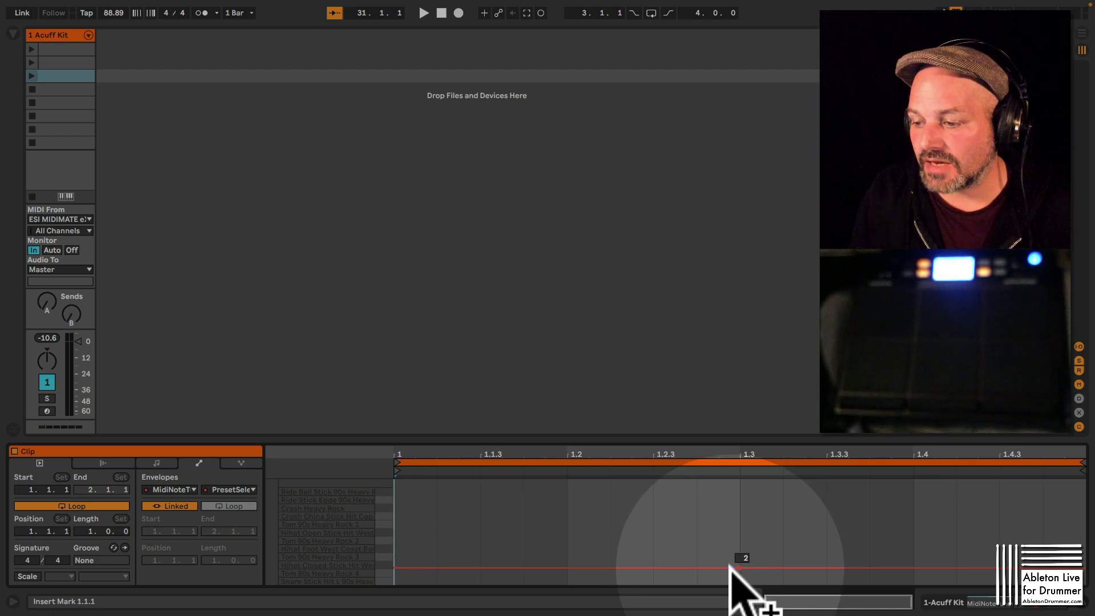
pyautogui.click(732, 568)
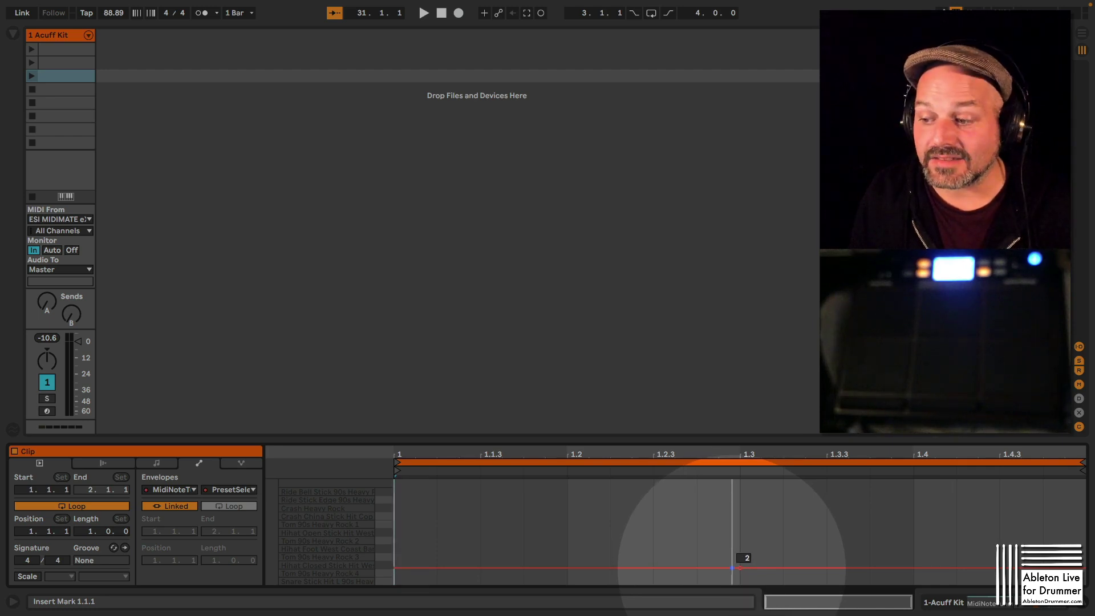
pyautogui.moveTo(732, 567)
pyautogui.mouseDown()
pyautogui.moveTo(697, 567)
pyautogui.moveTo(697, 578)
pyautogui.moveTo(697, 545)
pyautogui.moveTo(733, 507)
pyautogui.moveTo(733, 567)
pyautogui.mouseUp()
pyautogui.moveTo(654, 568); pyautogui.dragTo(652, 578)
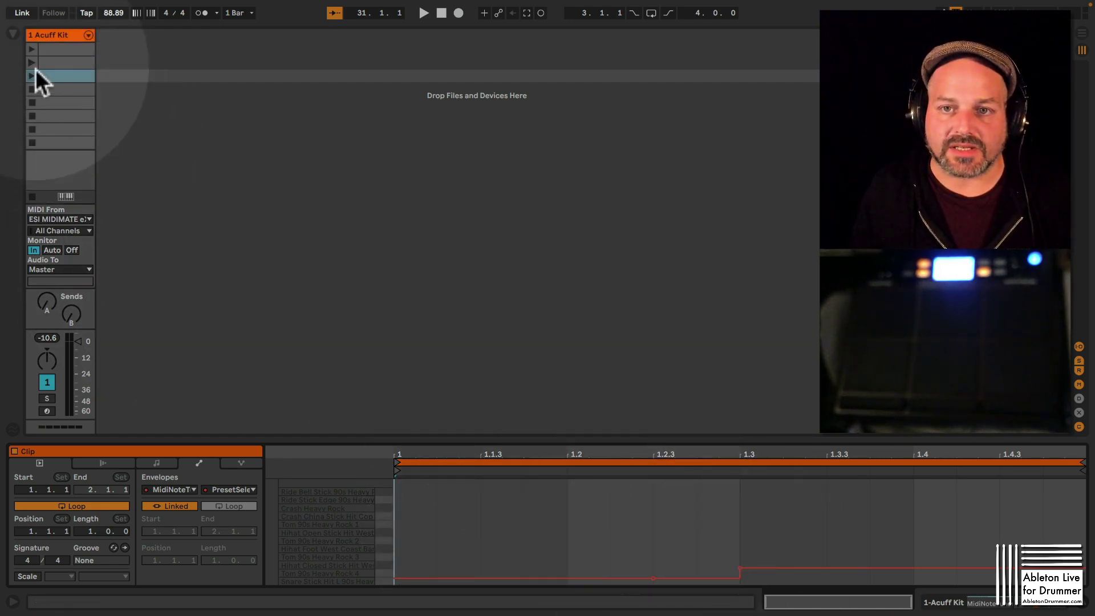
pyautogui.click(32, 76)
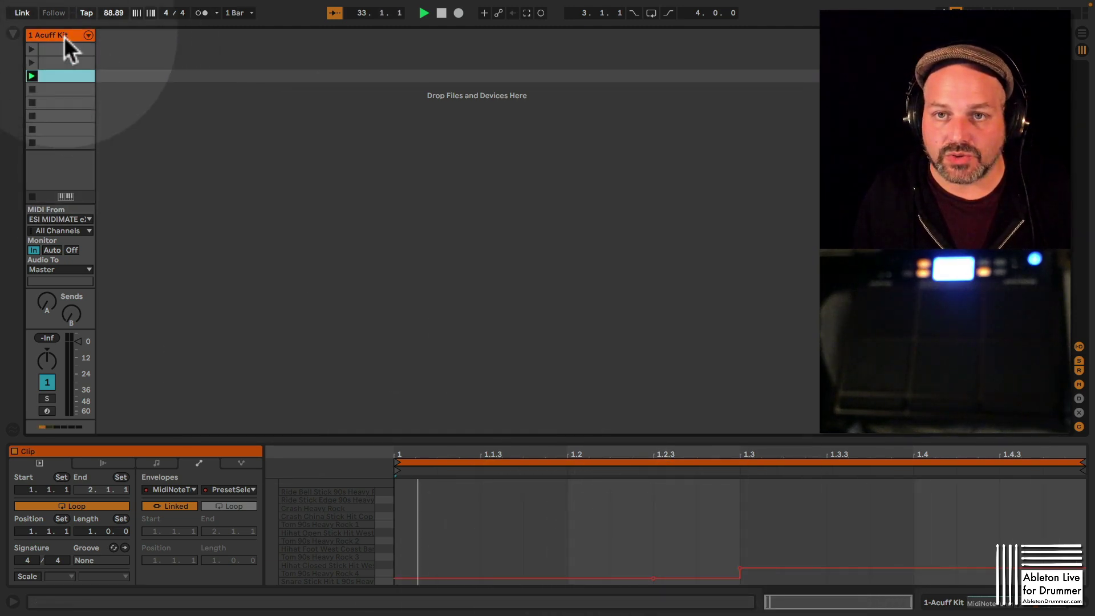
# - Show the Acuff Kit devices to watch the tuner flip between 2 Toms and 1 HH, then return to the clip envelope
pyautogui.doubleClick(64, 36)
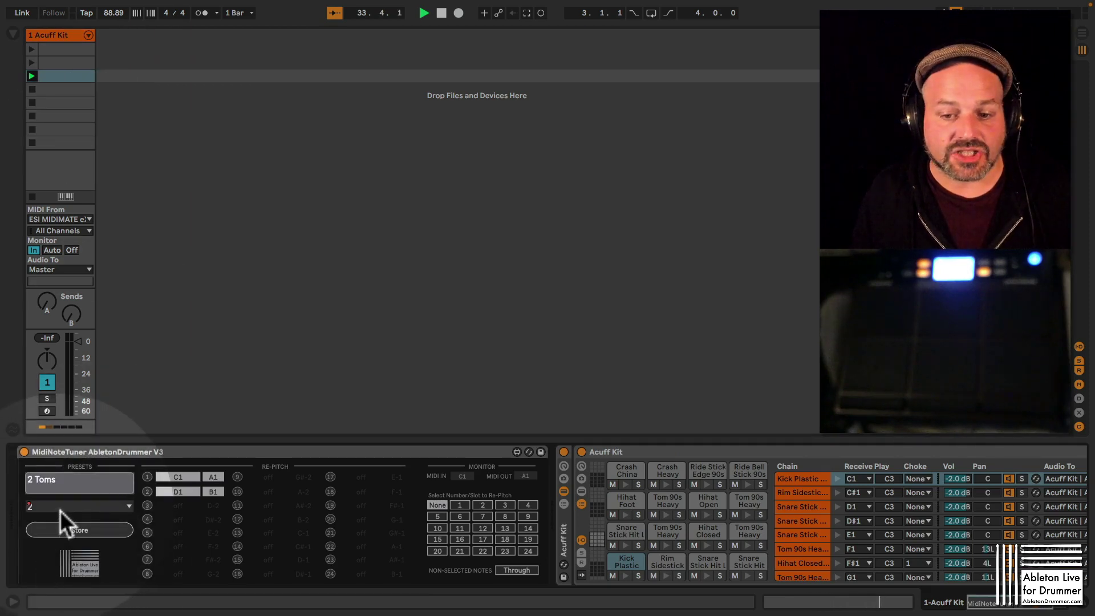
pyautogui.scroll(-1, 60, 509)
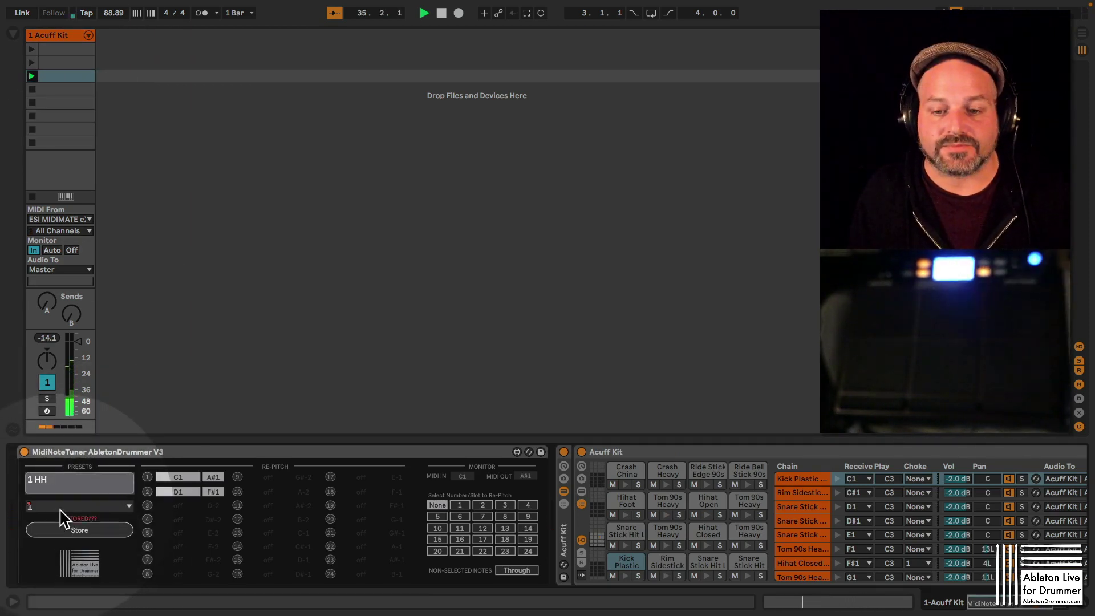
pyautogui.scroll(1, 60, 509)
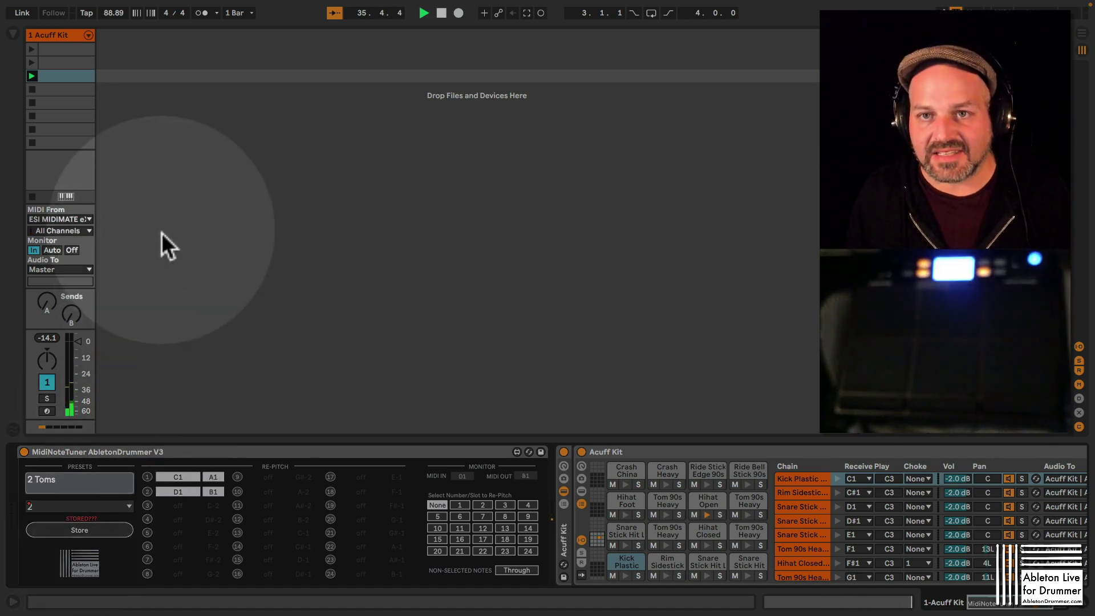
pyautogui.doubleClick(66, 75)
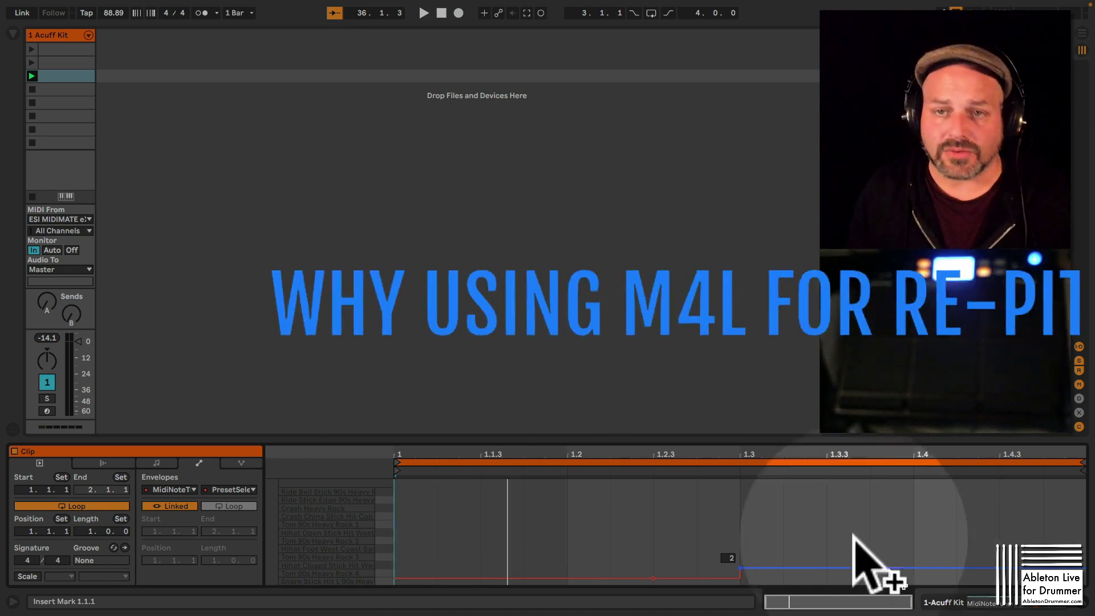
# - Show the Acuff Kit device chain and select MidiNoteTuner V3, on preset 1 HH (C1→A#1, D1→F#1)
pyautogui.click(63, 36)
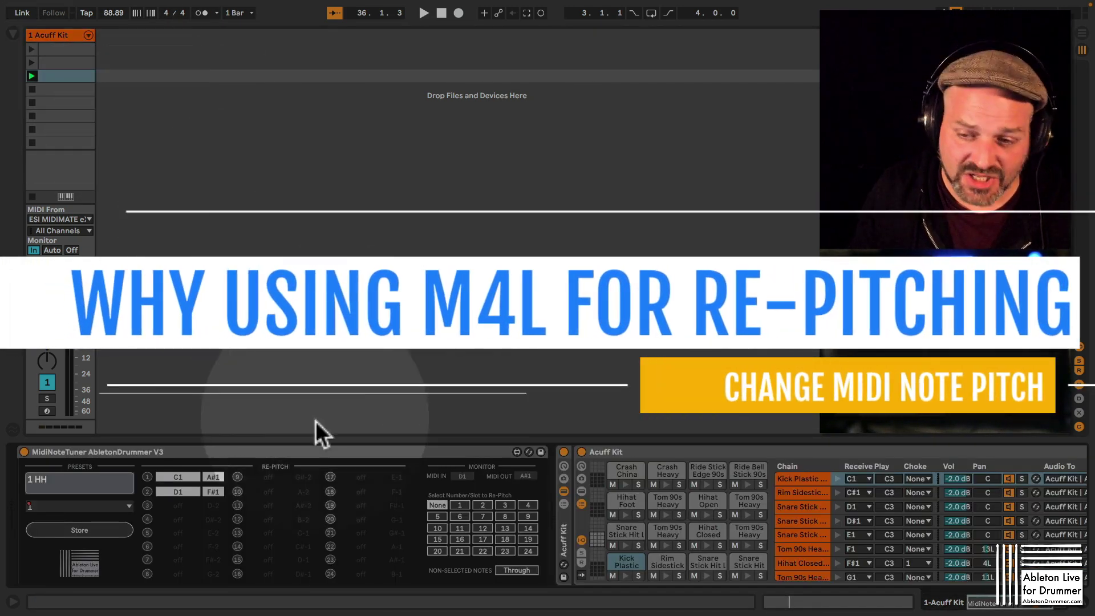
pyautogui.click(326, 452)
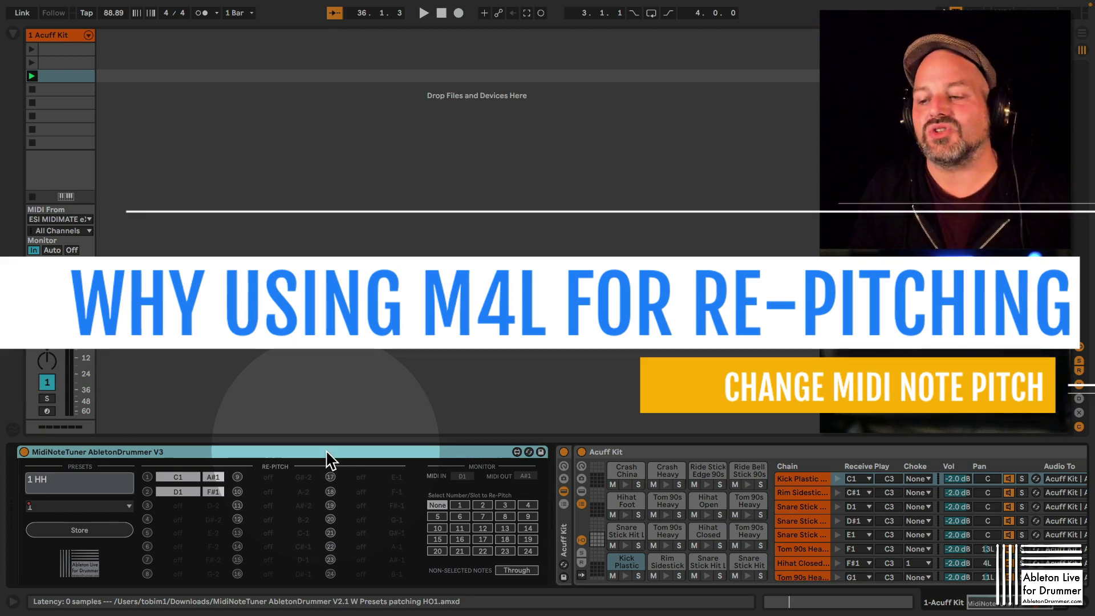